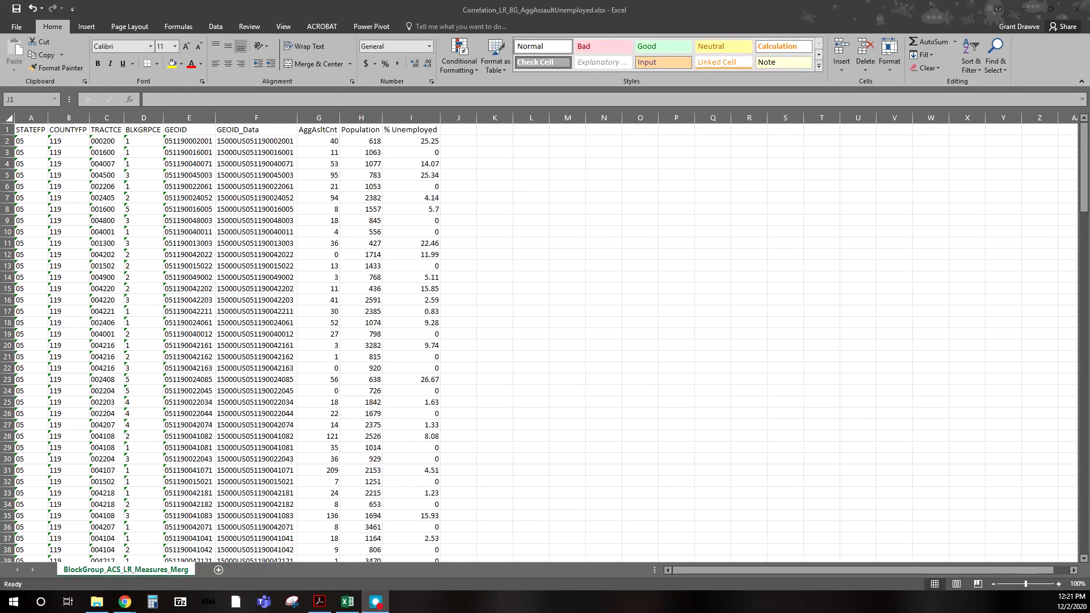
# Add the column header "AggRate1k" in J1 and fit the column width to its text.
pyautogui.click(456, 120)
pyautogui.click(461, 129)
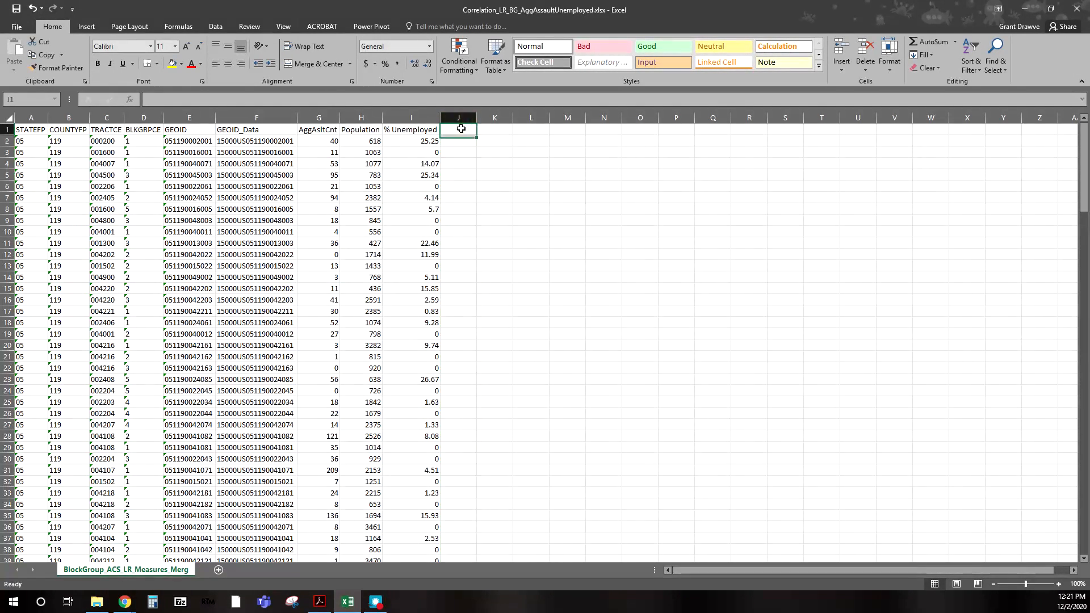
pyautogui.write('AggRate1k')
pyautogui.press('Return')
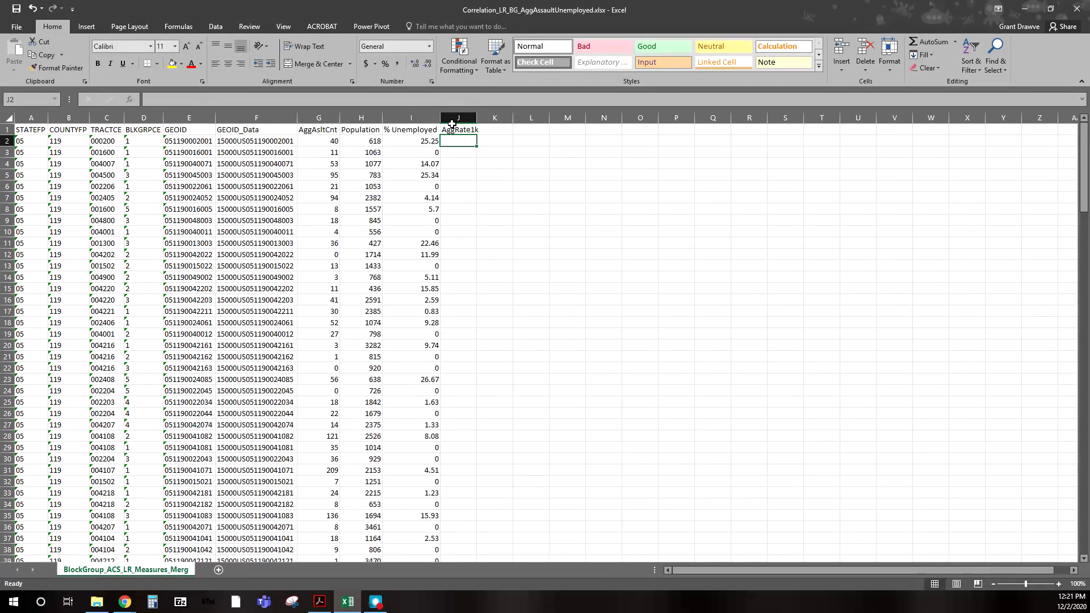
pyautogui.doubleClick(478, 117)
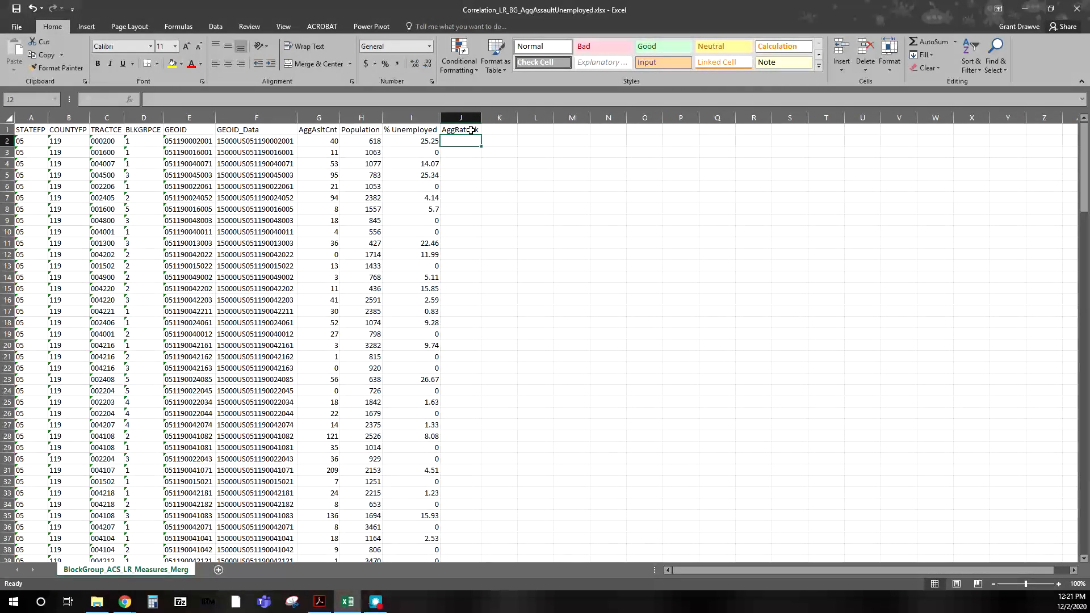
# Calculate the assault rate per 1,000 in J2 with =(G2/H2)*1000 and fill the formula down the whole column.
pyautogui.write('=(')
pyautogui.click(319, 143)
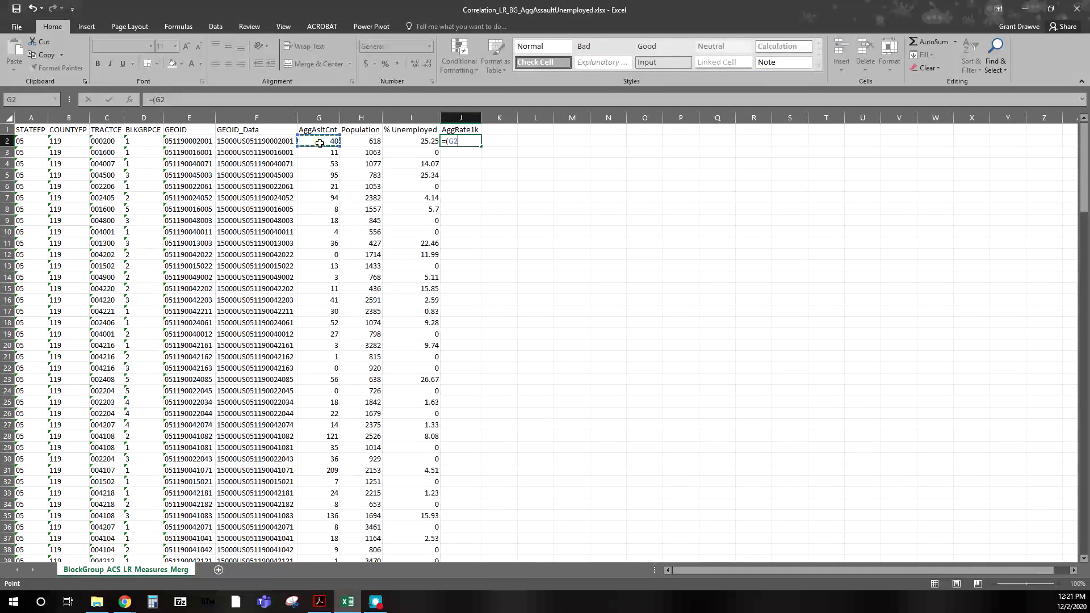
pyautogui.write('/')
pyautogui.click(361, 140)
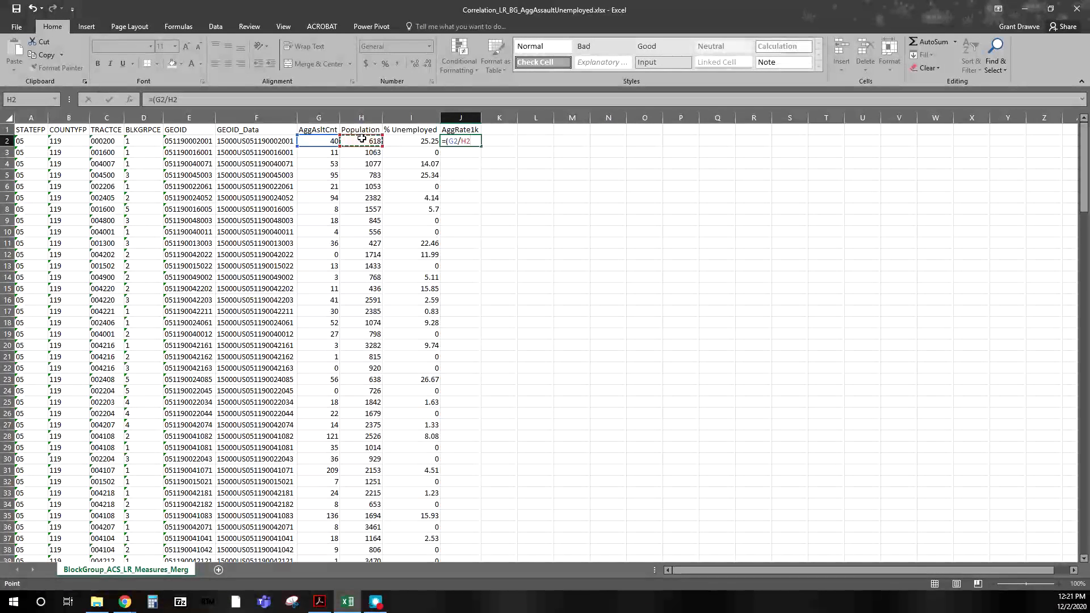
pyautogui.write(')')
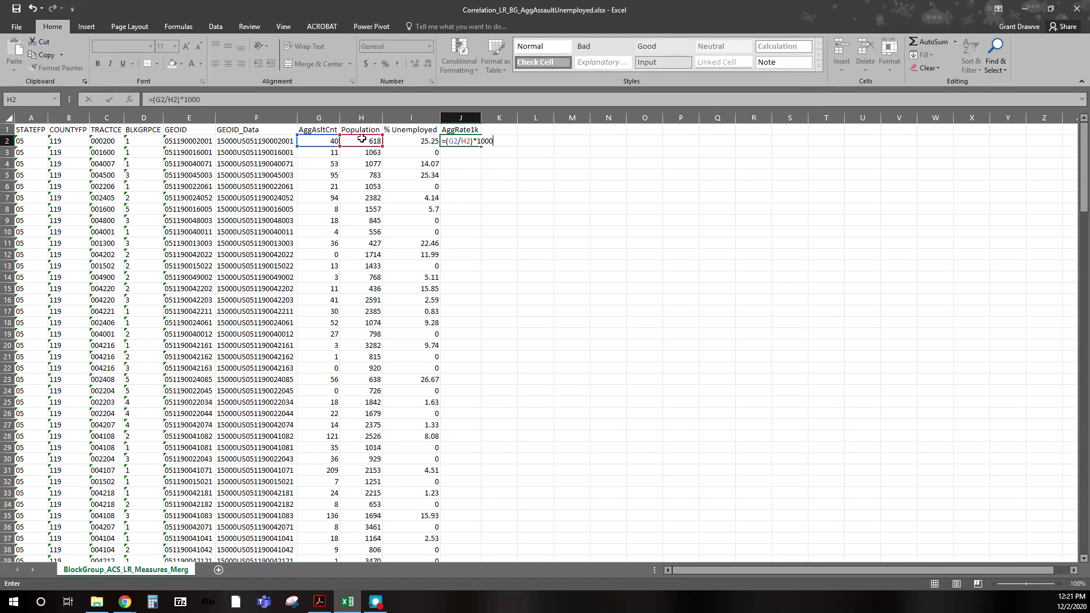
pyautogui.write('*1000')
pyautogui.press('Return')
pyautogui.click(470, 146)
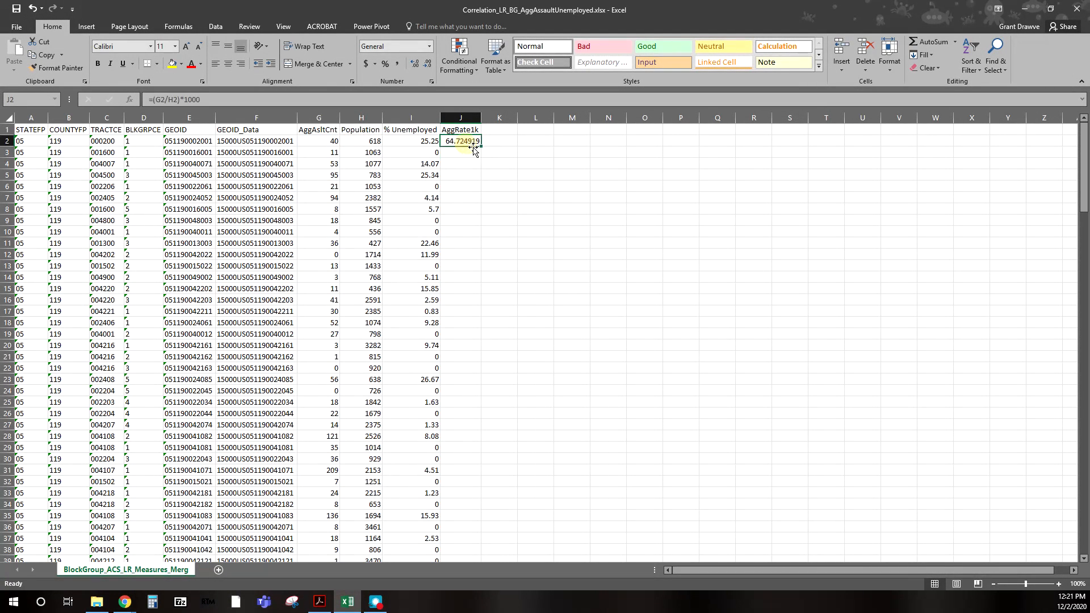
pyautogui.doubleClick(480, 147)
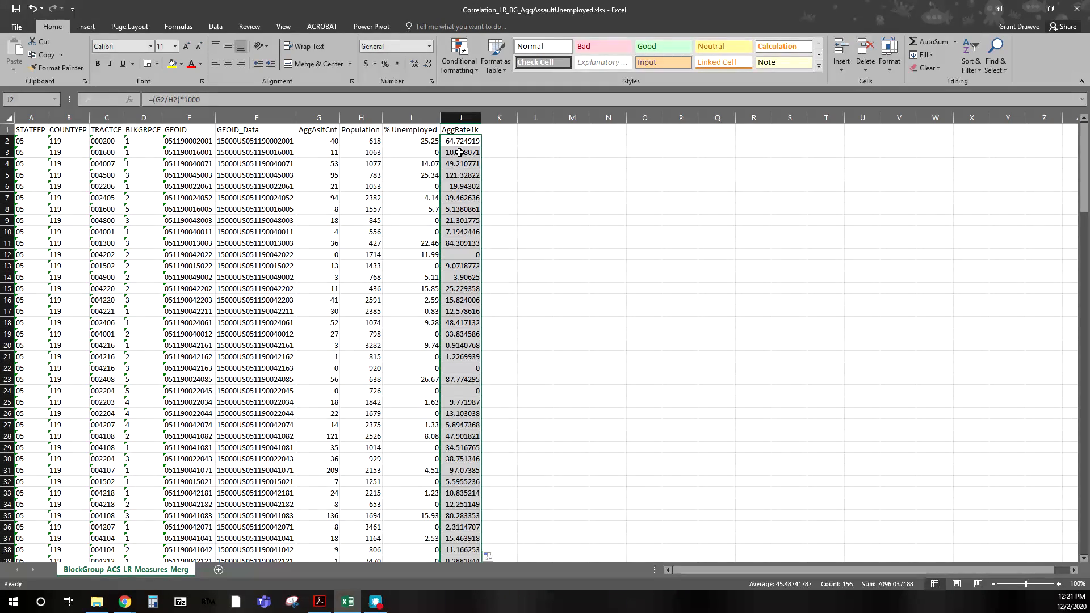
# Reduce the AggRate1k values to two decimal places.
pyautogui.click(427, 64)
pyautogui.click(427, 63)
pyautogui.click(427, 64)
pyautogui.click(426, 64)
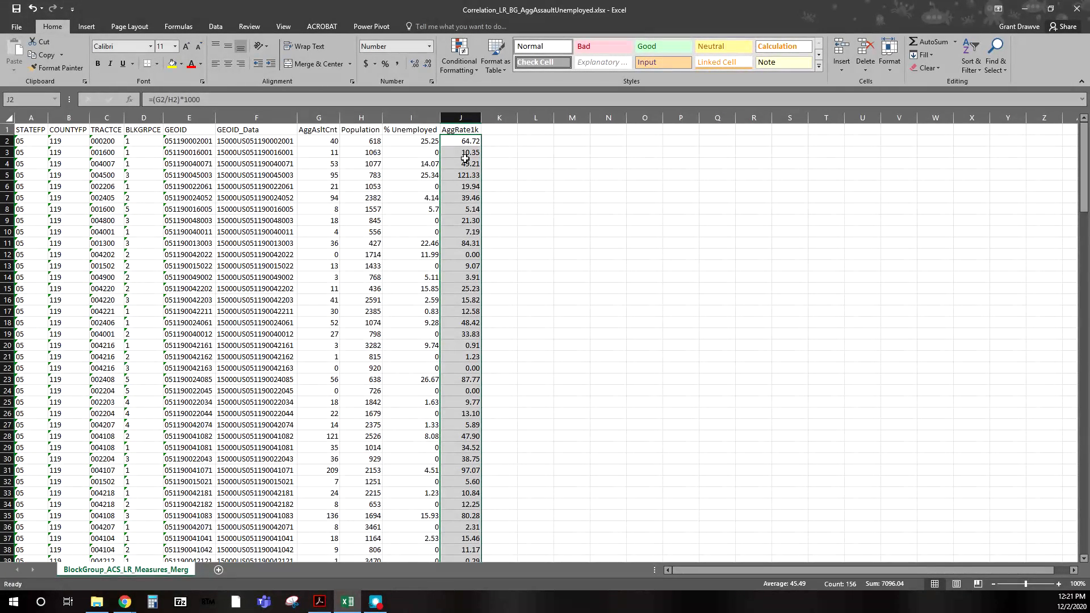
# Insert the recommended scatter chart from the full % Unemployed and AggRate1k columns, including their headers.
pyautogui.moveTo(391, 130); pyautogui.dragTo(453, 129)
pyautogui.hotkey('ctrl', 'shift', 'Down')
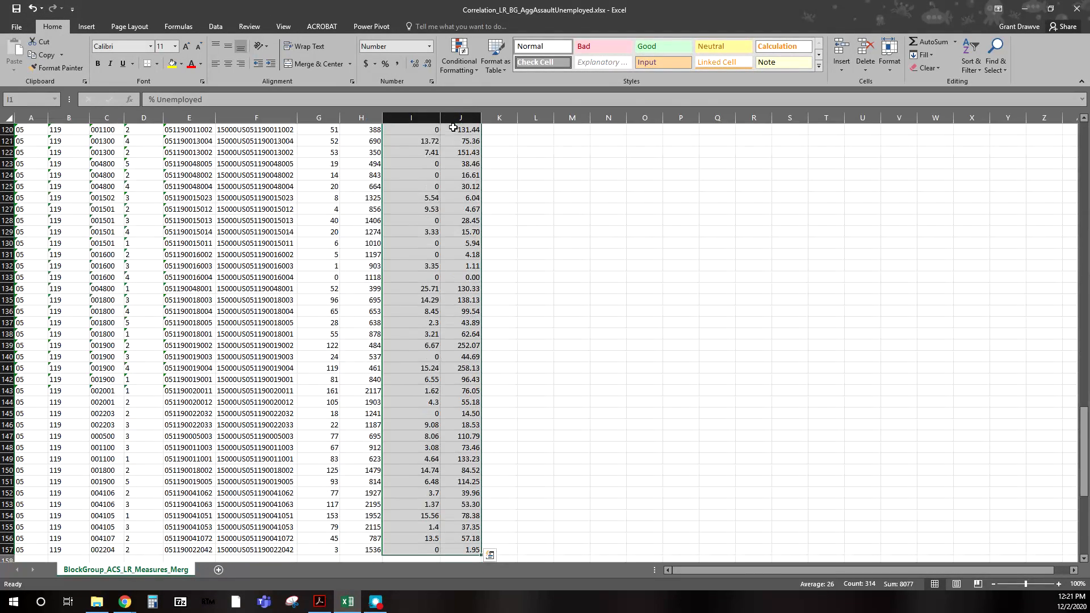
pyautogui.moveTo(1083, 406); pyautogui.dragTo(1083, 127)
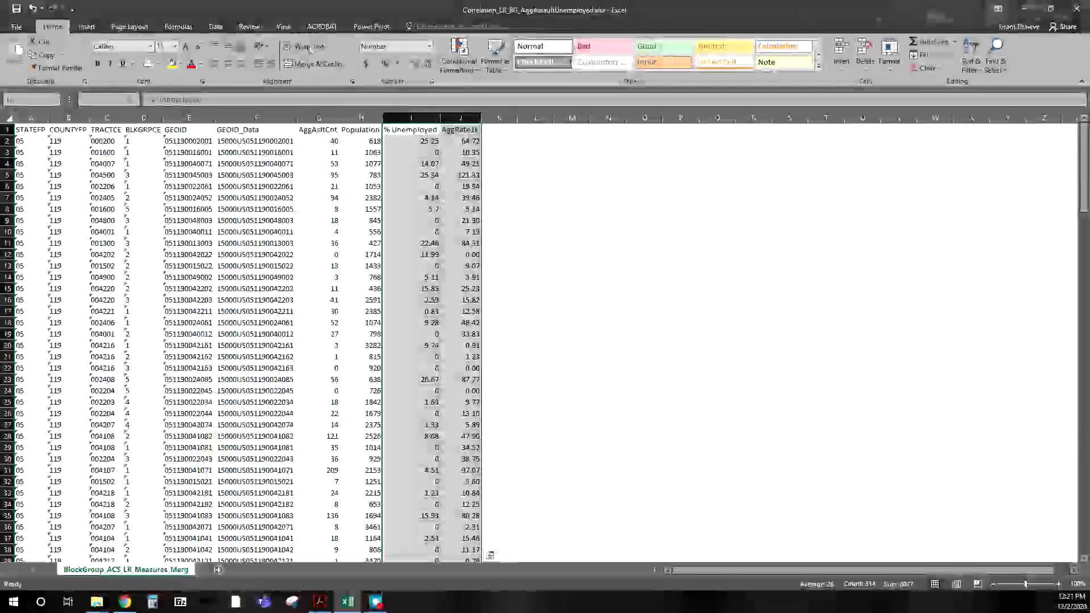
pyautogui.click(93, 24)
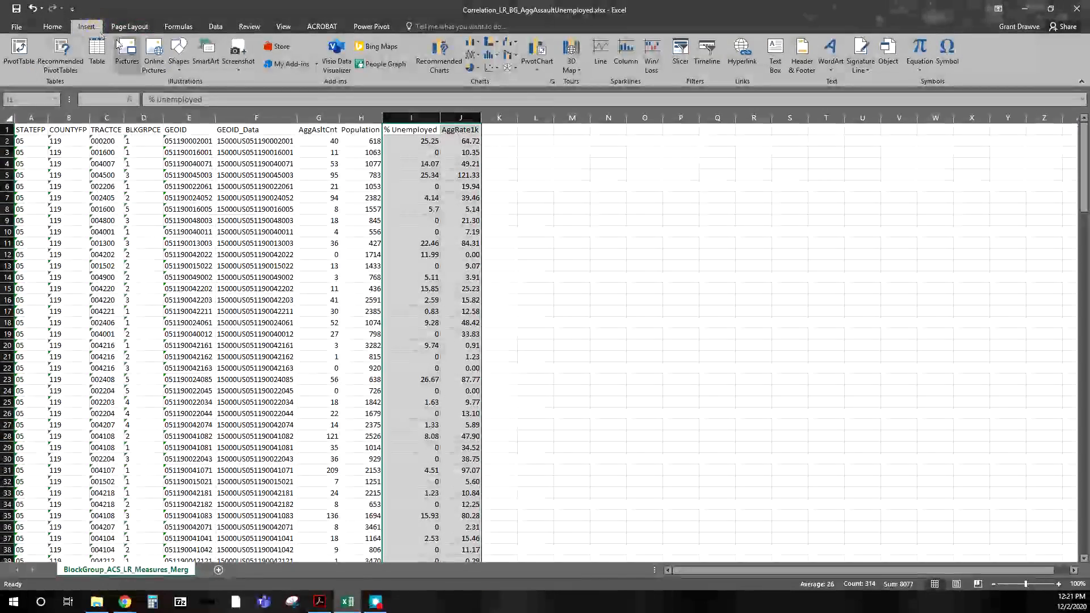
pyautogui.click(439, 62)
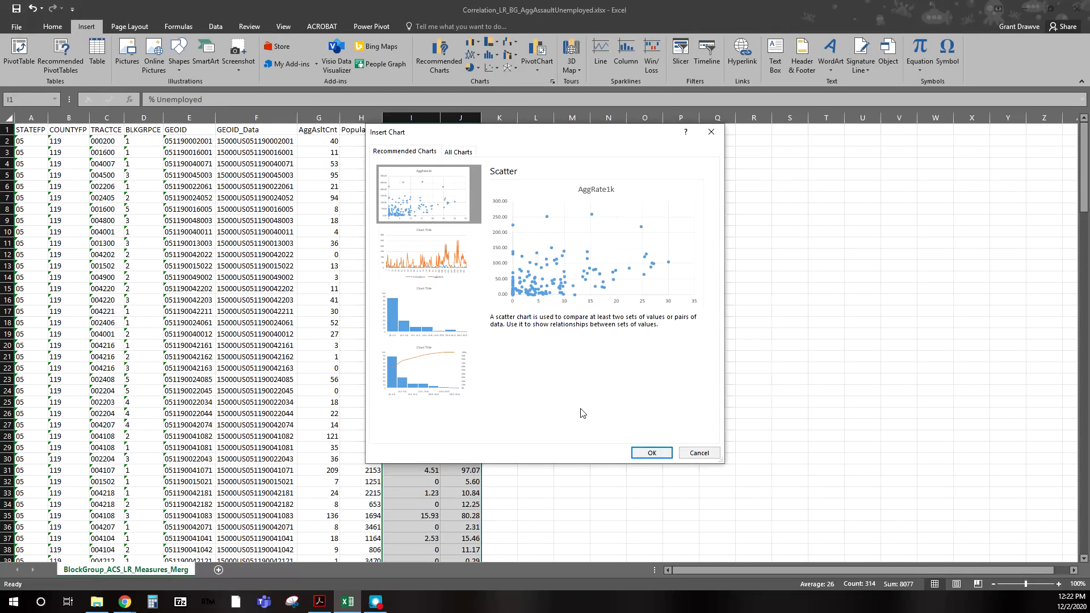
pyautogui.click(642, 454)
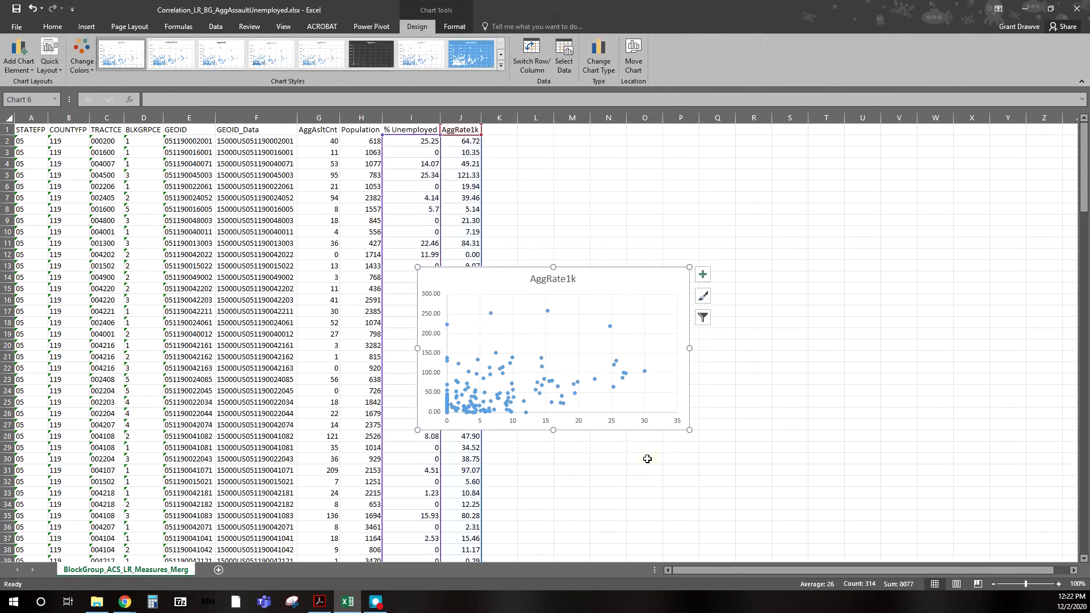
# Move the scatter chart to the empty cells beside the data and apply quick layout 6 with axis titles.
pyautogui.moveTo(486, 269); pyautogui.dragTo(655, 238)
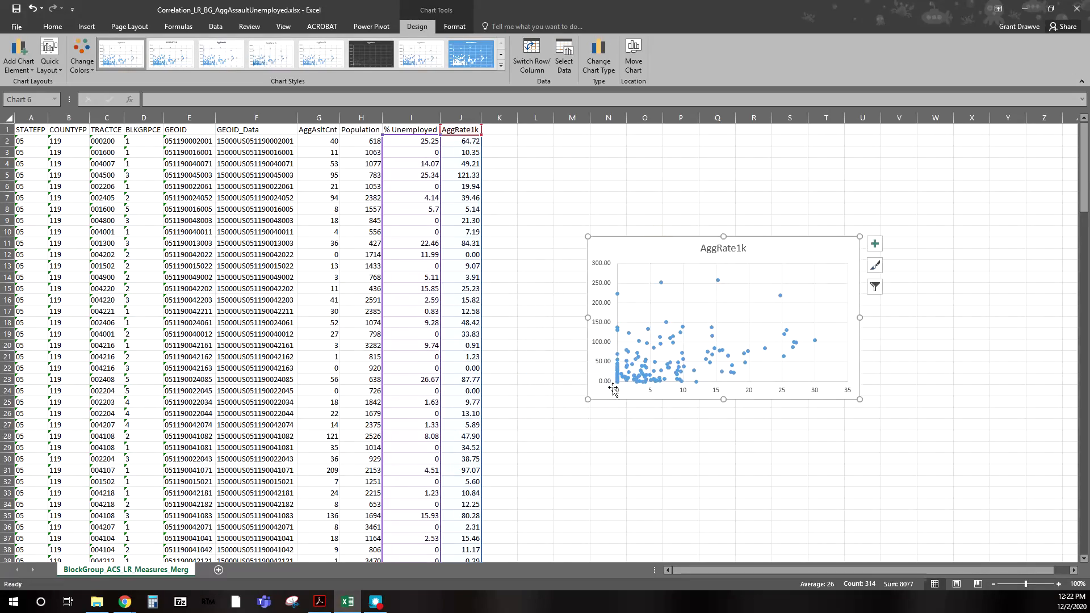
pyautogui.click(49, 57)
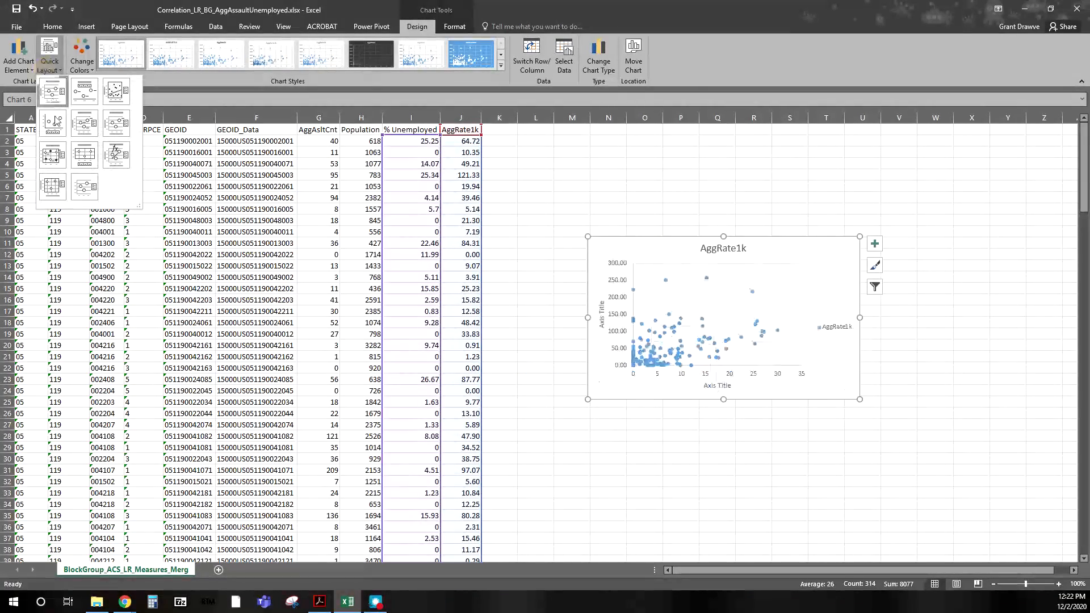
pyautogui.click(54, 125)
pyautogui.click(49, 57)
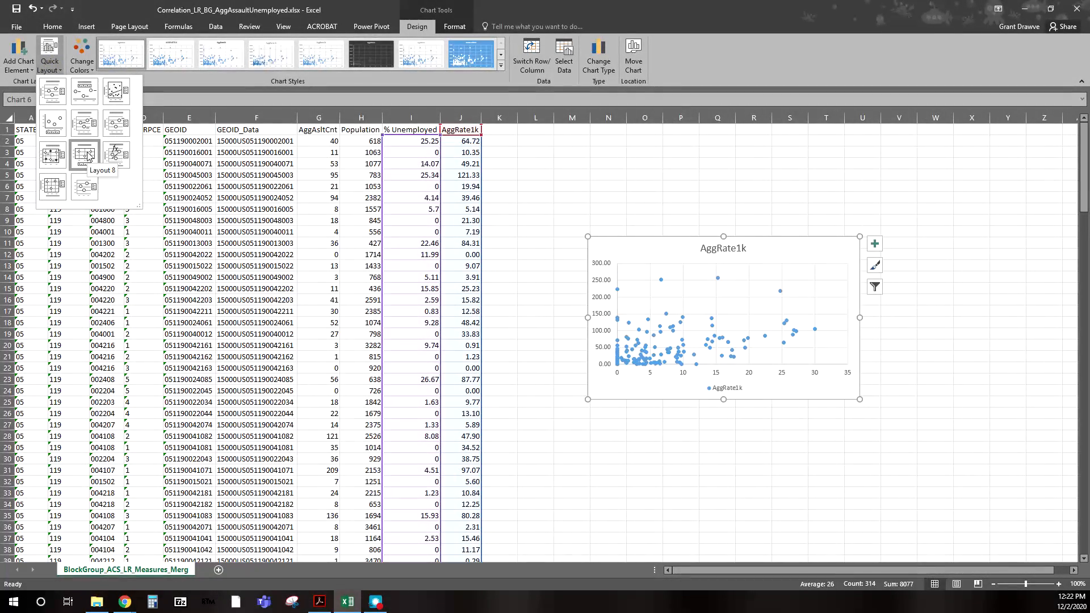
pyautogui.click(117, 123)
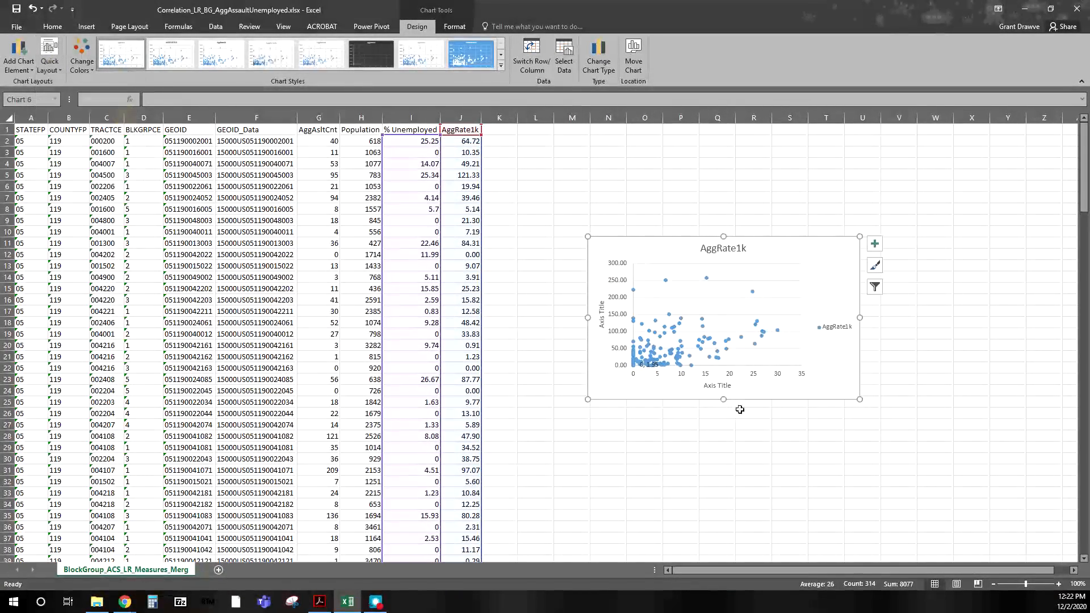
# Replace the chart's horizontal axis title with "Unemployed %".
pyautogui.doubleClick(710, 385)
pyautogui.doubleClick(710, 386)
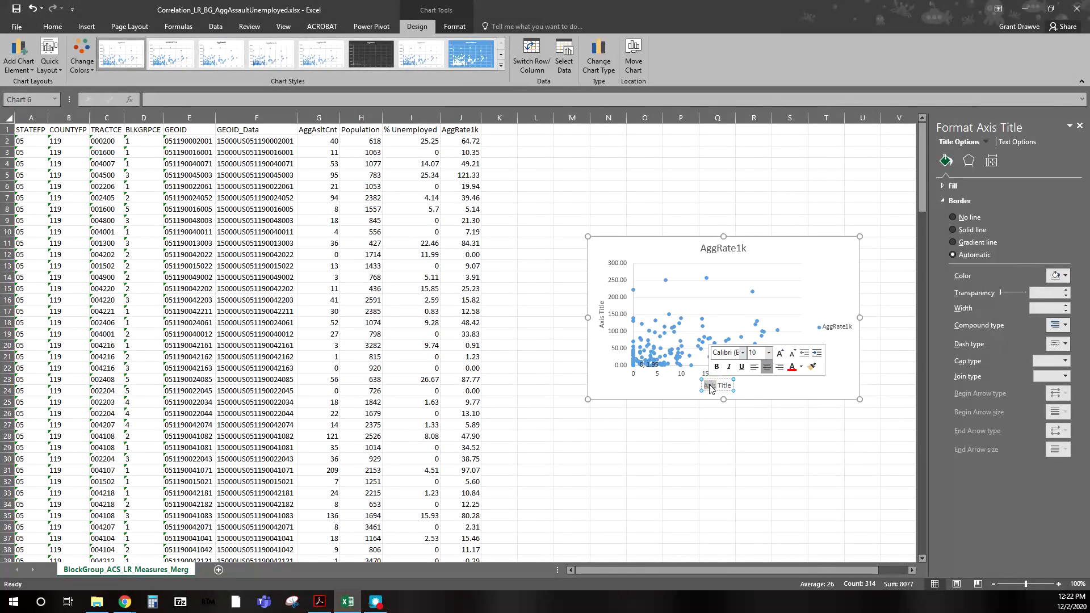
pyautogui.press('Delete')
pyautogui.press('Delete')
pyautogui.press('Delete')
pyautogui.press('Delete')
pyautogui.press('Delete')
pyautogui.press('Delete')
pyautogui.press('Delete')
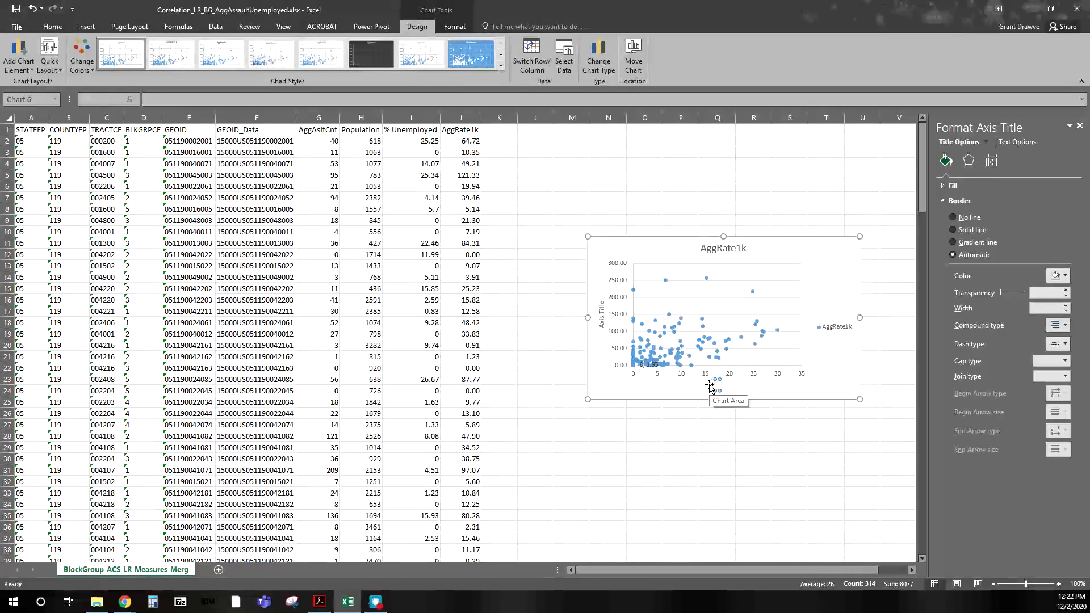
pyautogui.write('Une')
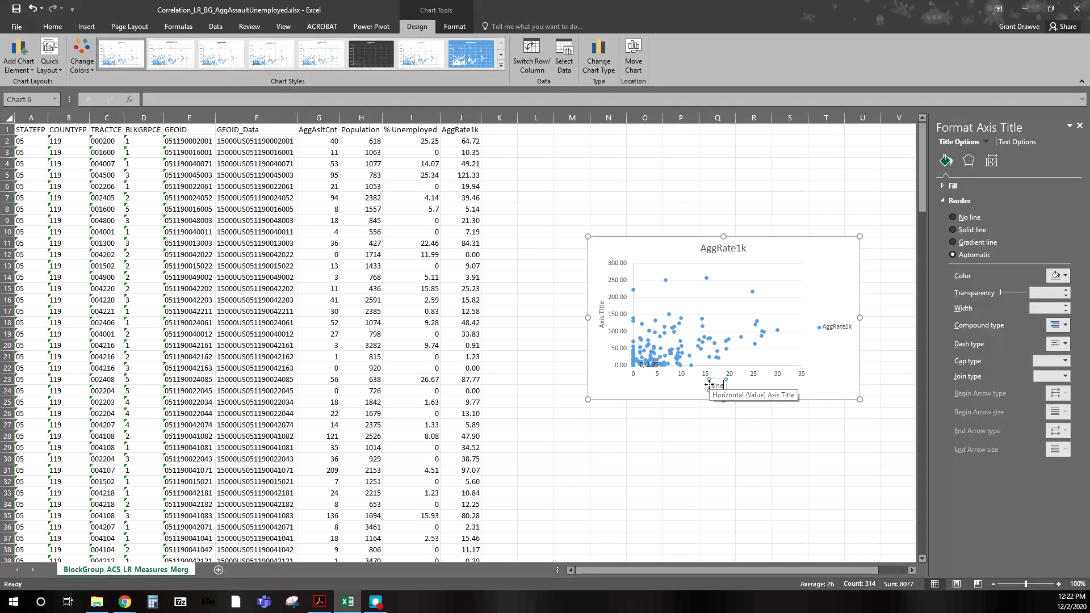
pyautogui.write('mployed %')
pyautogui.press('Return')
pyautogui.click(681, 492)
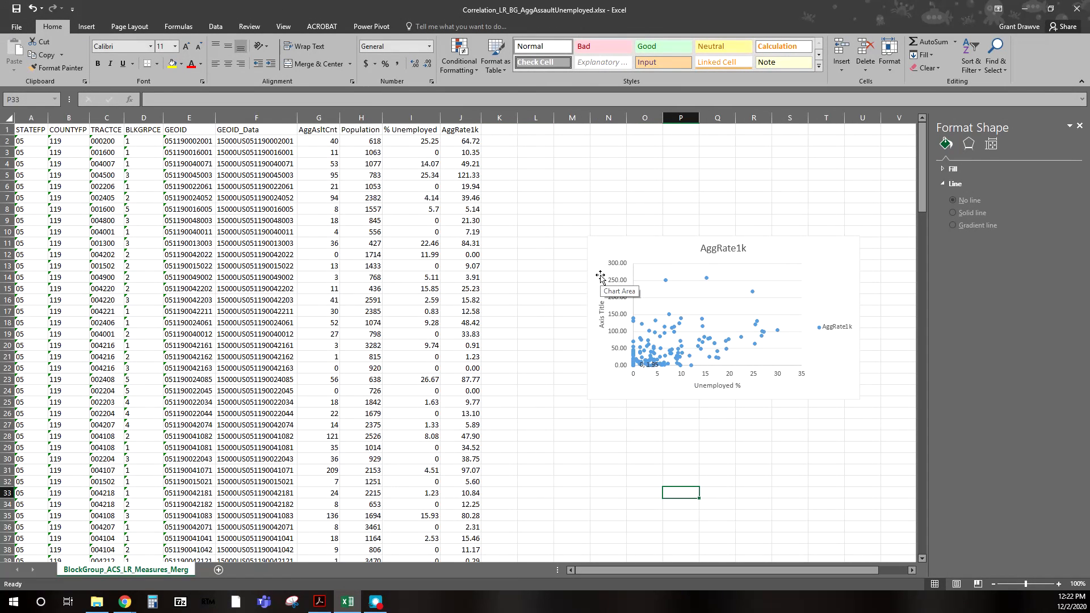
# Enlarge the scatter chart and add a linear trendline to its AggRate1k data series.
pyautogui.click(593, 379)
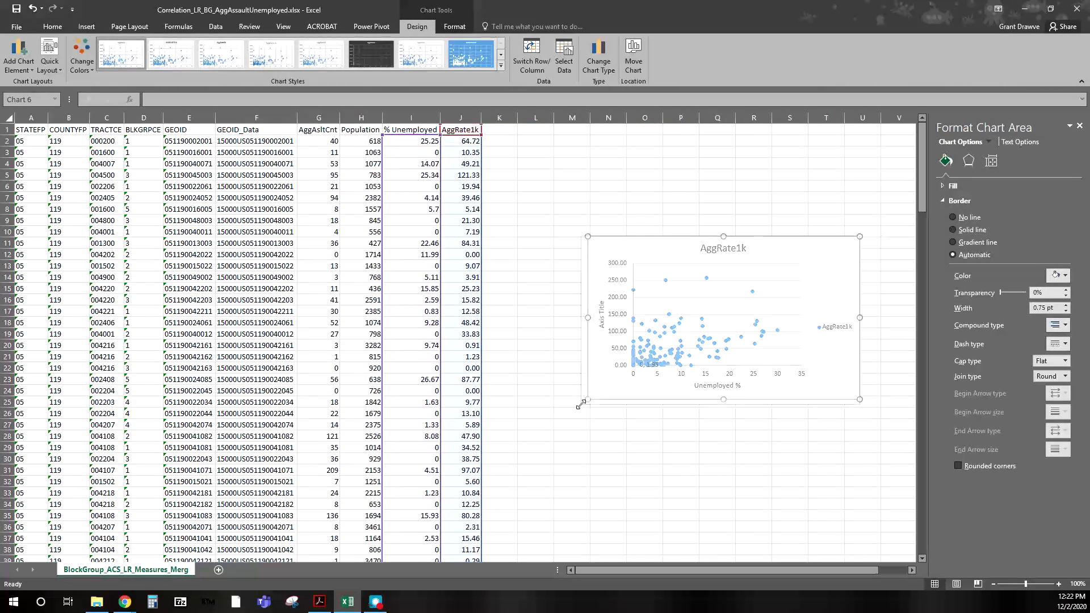
pyautogui.moveTo(580, 404); pyautogui.dragTo(535, 434)
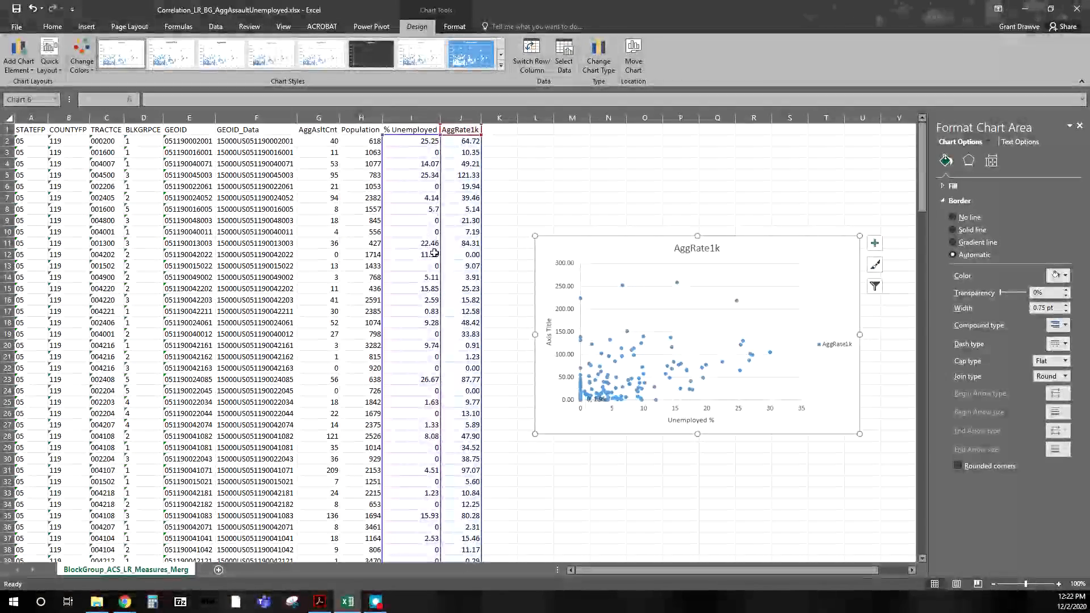
pyautogui.click(645, 386)
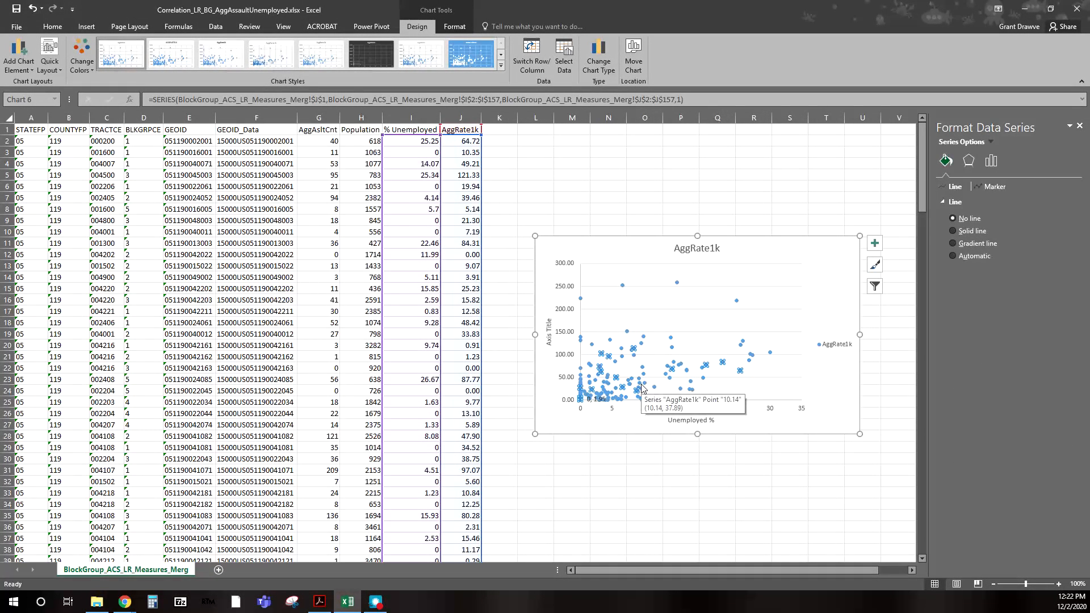
pyautogui.rightClick(643, 388)
pyautogui.click(683, 461)
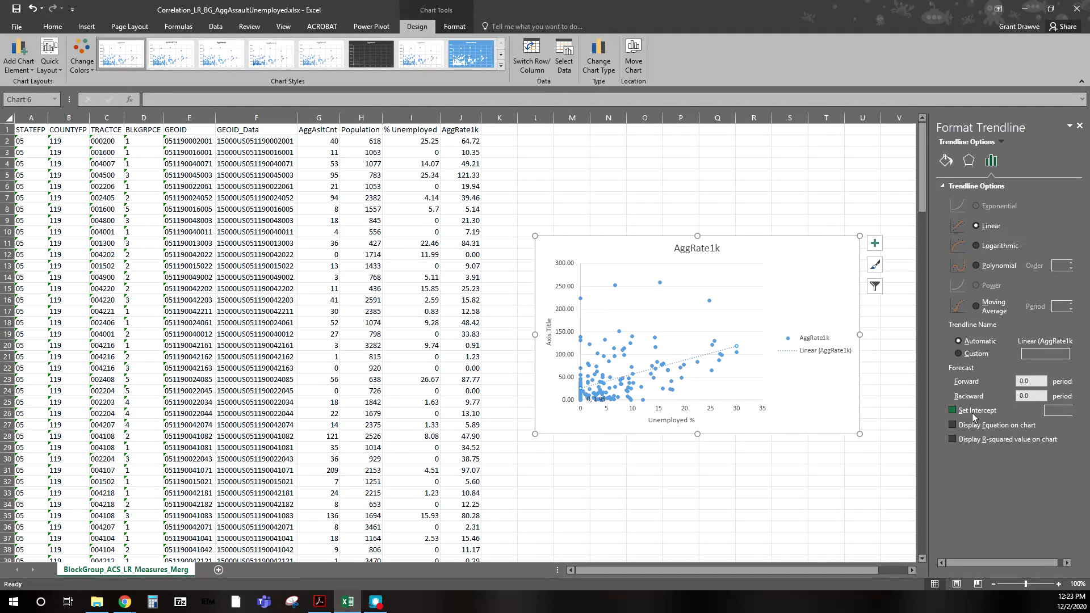
# Delete the whole scatter chart from the worksheet.
pyautogui.click(596, 246)
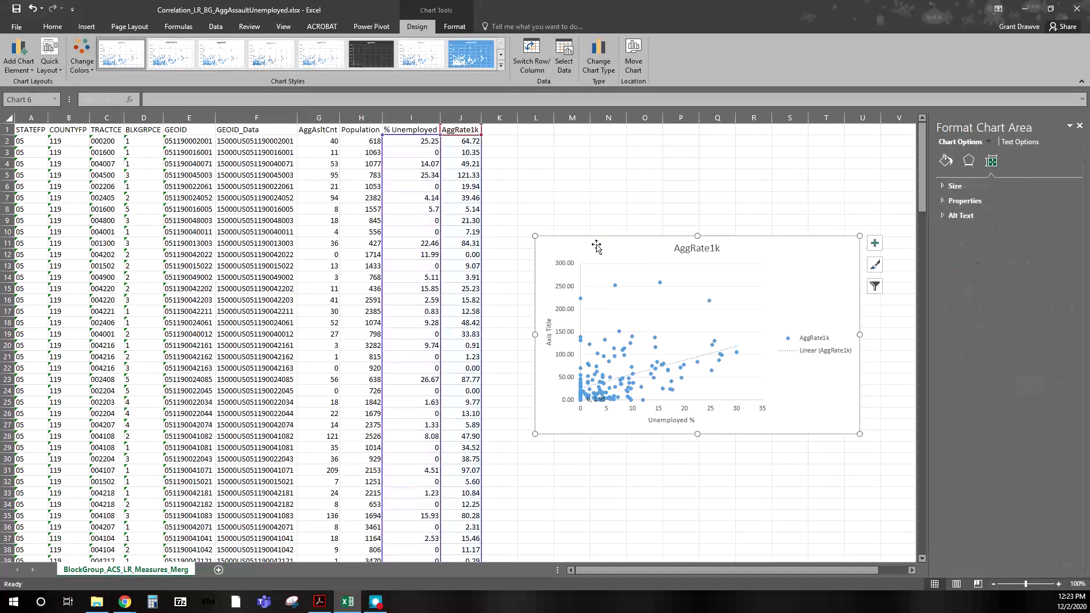
pyautogui.press('Delete')
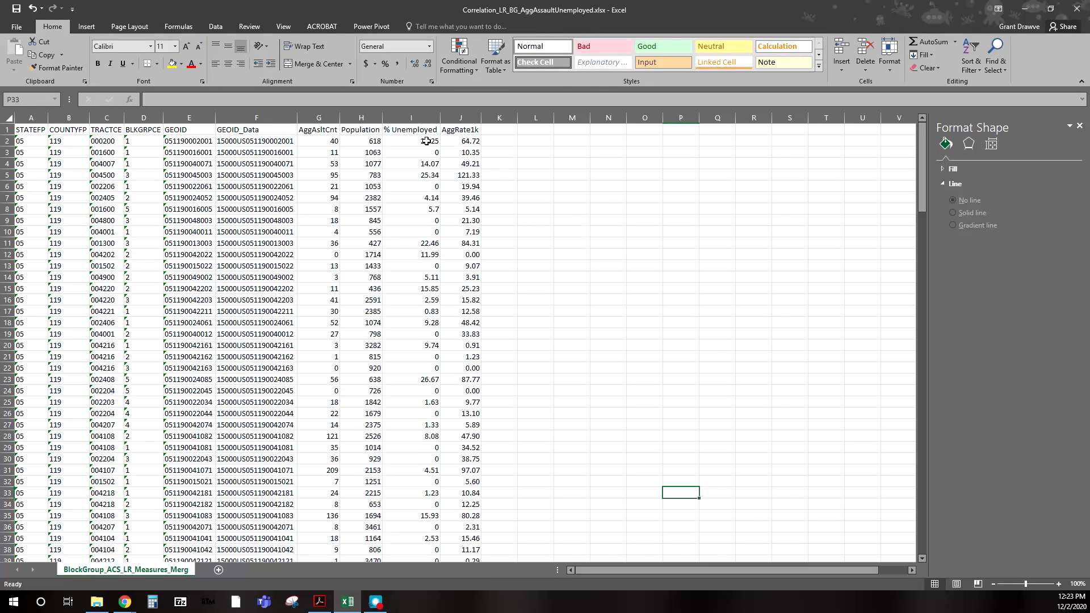
# Select the % Unemployed and AggRate1k columns from headers to last data row and start the Correlation analysis tool.
pyautogui.moveTo(423, 130); pyautogui.dragTo(447, 130)
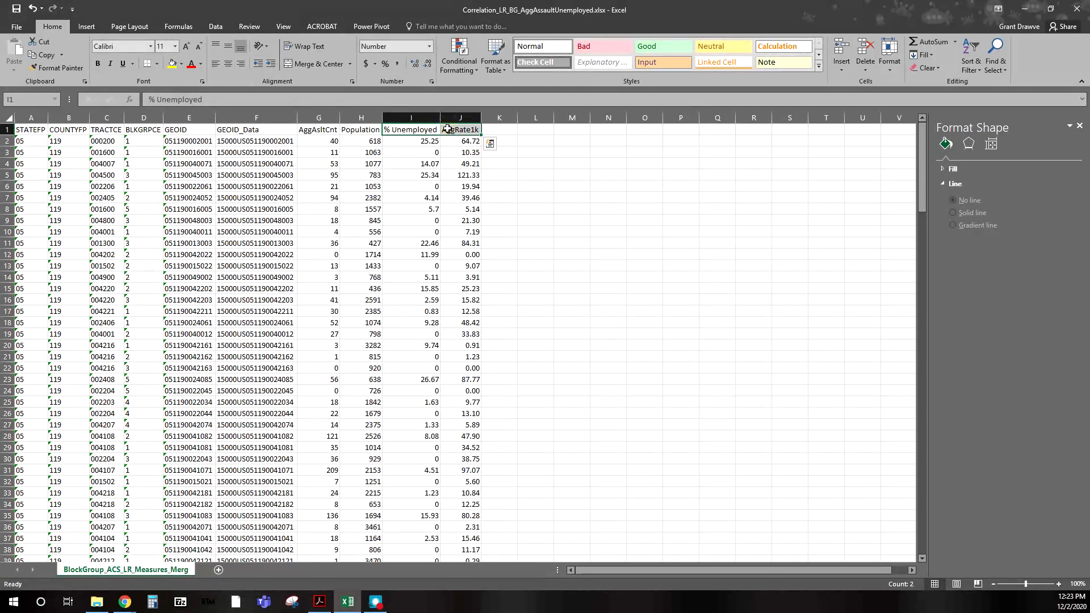
pyautogui.hotkey('ctrl', 'shift', 'Down')
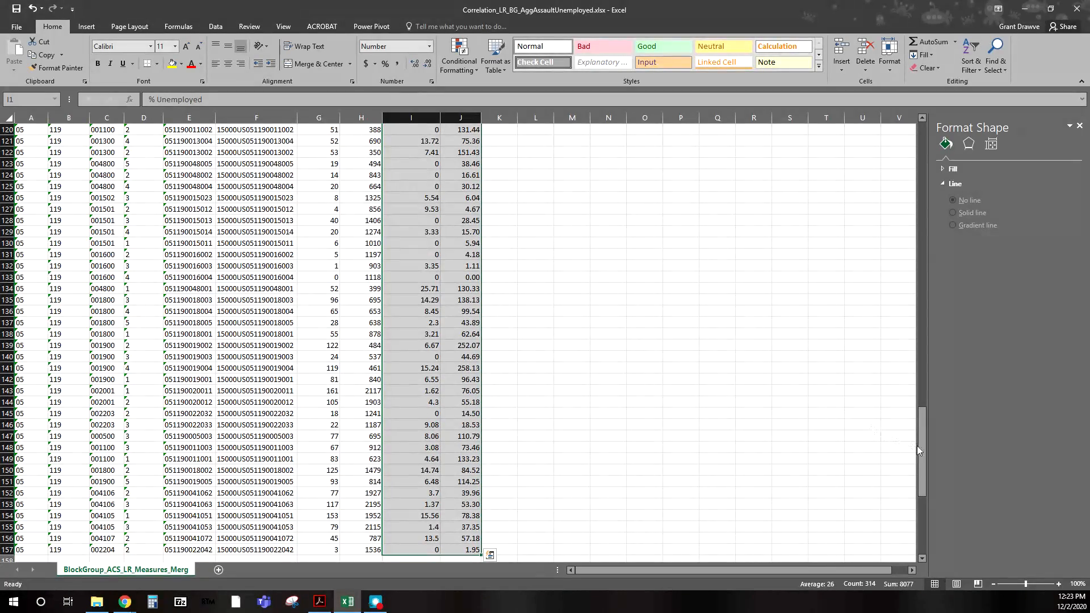
pyautogui.moveTo(917, 445); pyautogui.dragTo(917, 161)
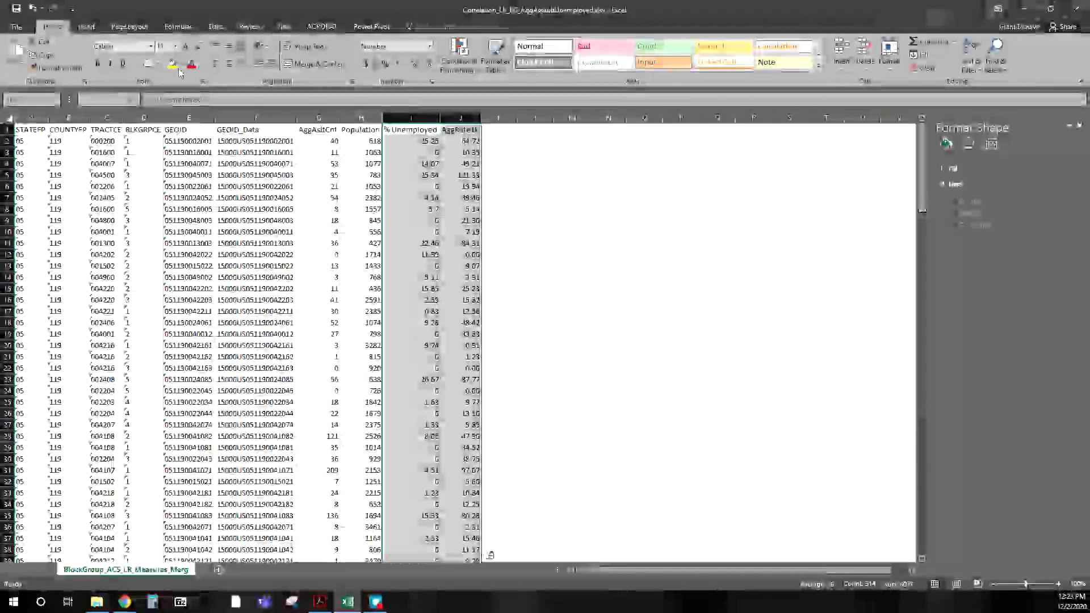
pyautogui.click(214, 26)
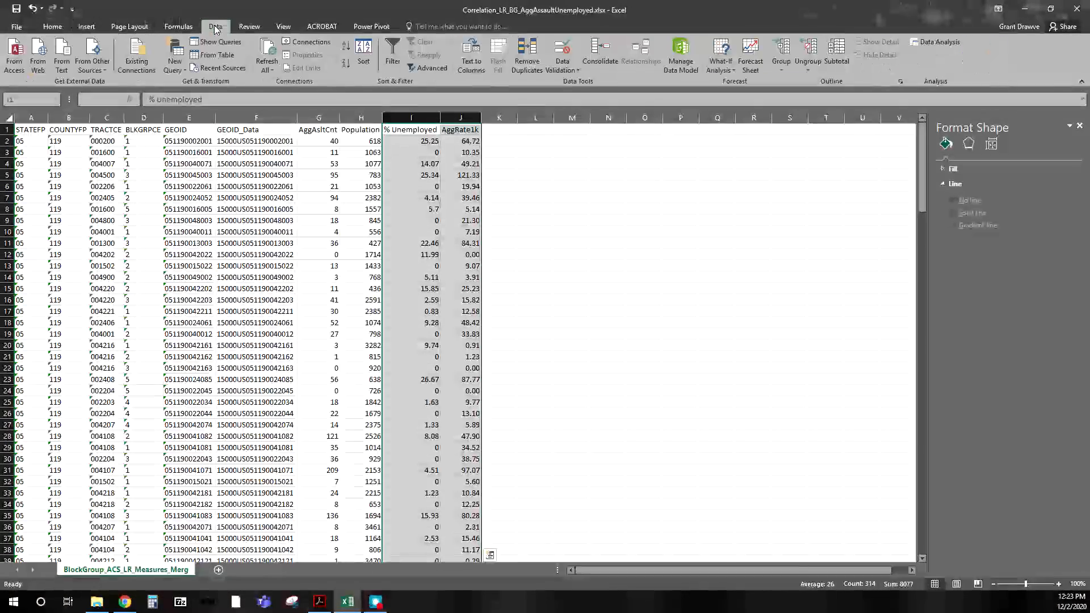
pyautogui.click(938, 43)
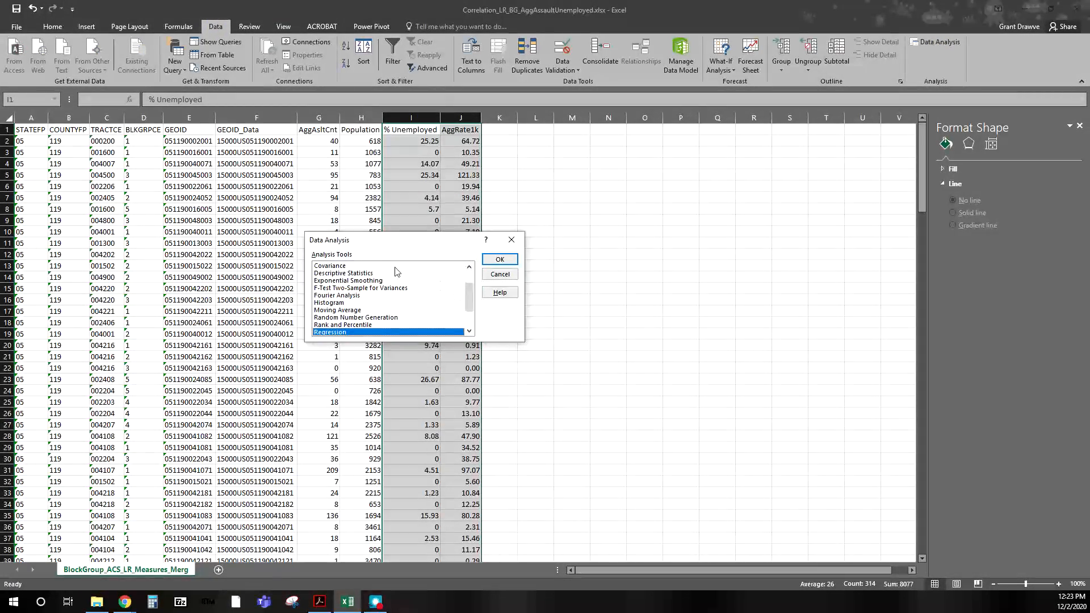
pyautogui.scroll(2, 469, 292)
pyautogui.click(425, 288)
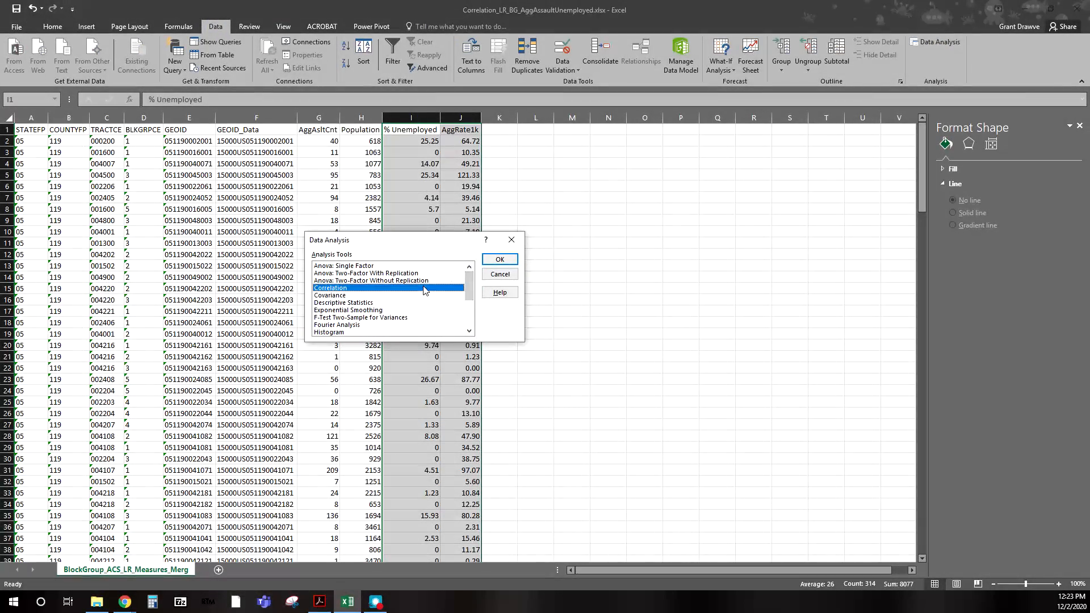
pyautogui.click(500, 259)
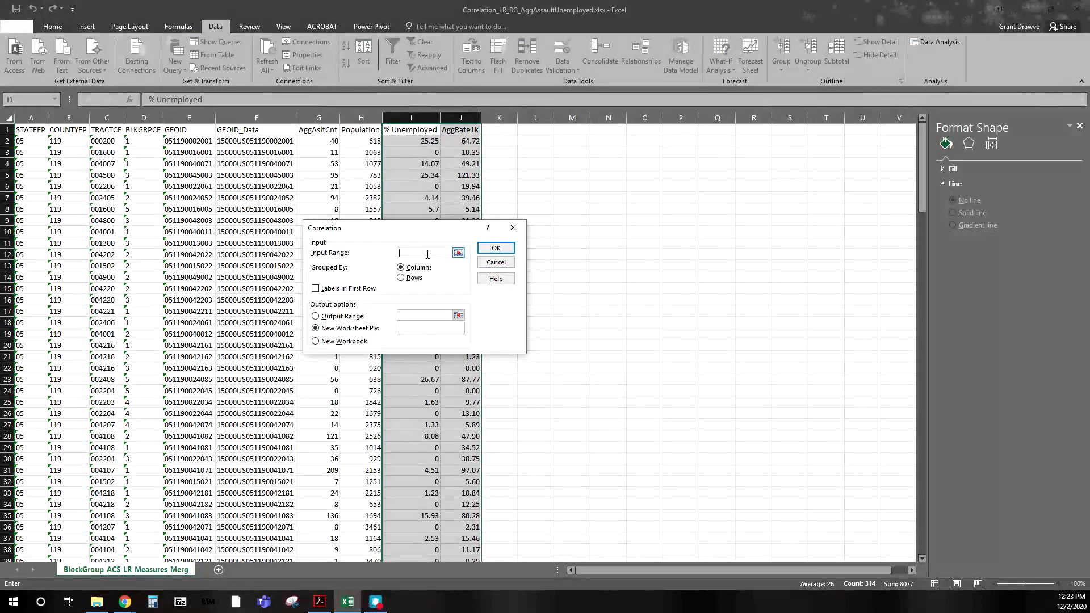
# Set the correlation input range to I1:J157 with labels in the first row and choose an output range on this sheet.
pyautogui.moveTo(406, 131); pyautogui.dragTo(451, 130)
pyautogui.hotkey('ctrl', 'shift', 'Down')
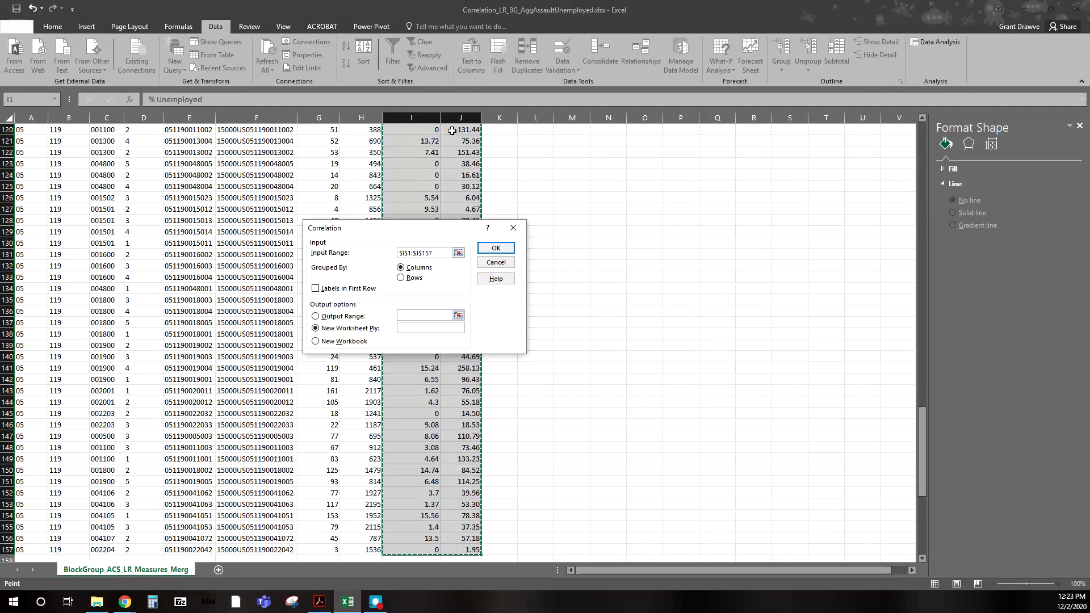
pyautogui.click(331, 291)
pyautogui.click(339, 318)
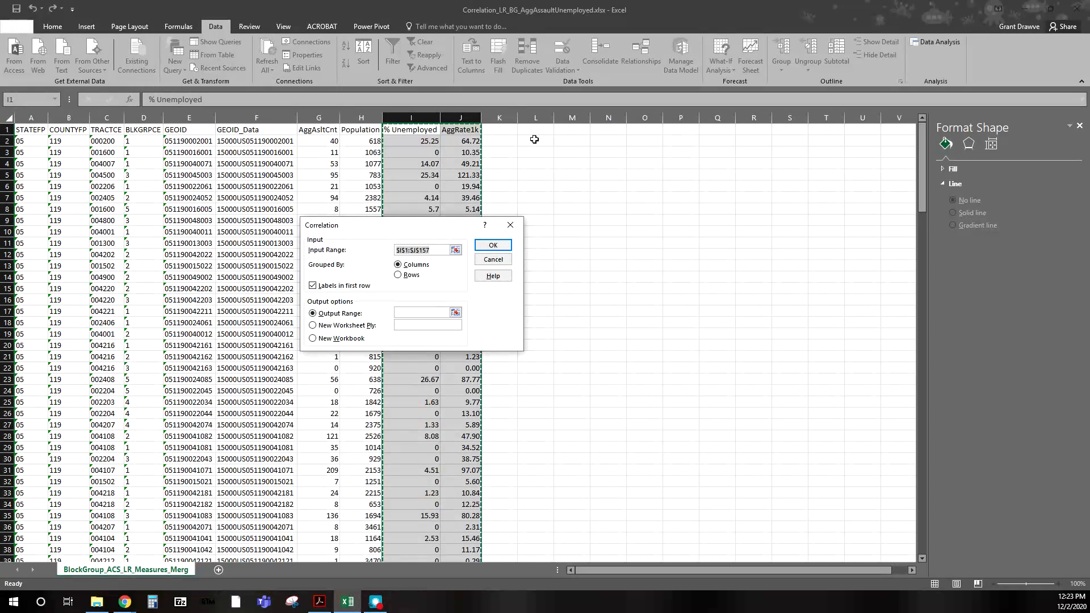
# Set the correlation's output range to cell L2 and try to run the analysis.
pyautogui.click(499, 247)
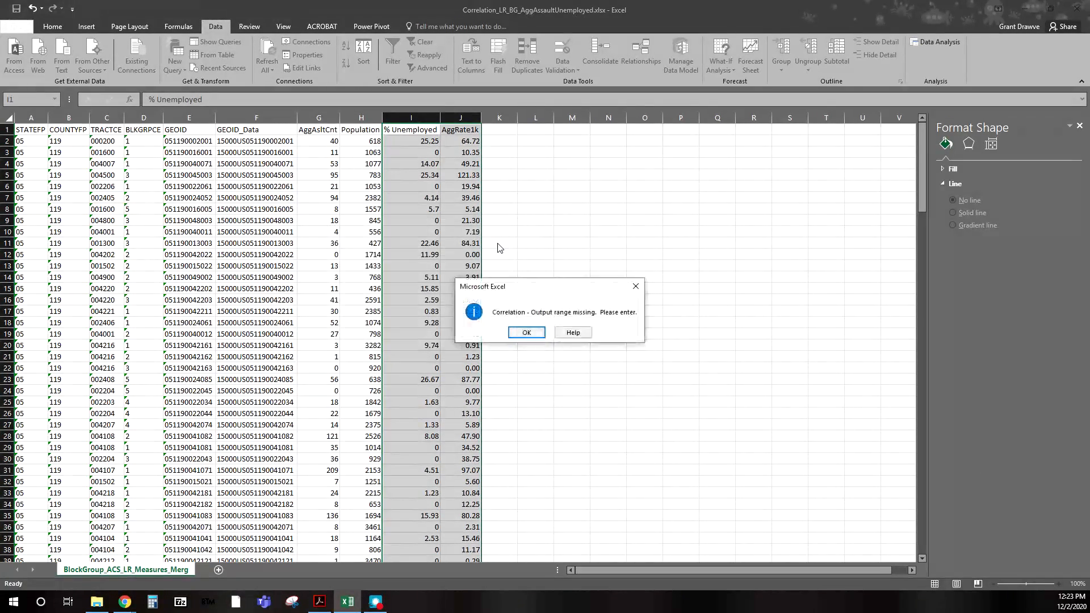
pyautogui.click(527, 332)
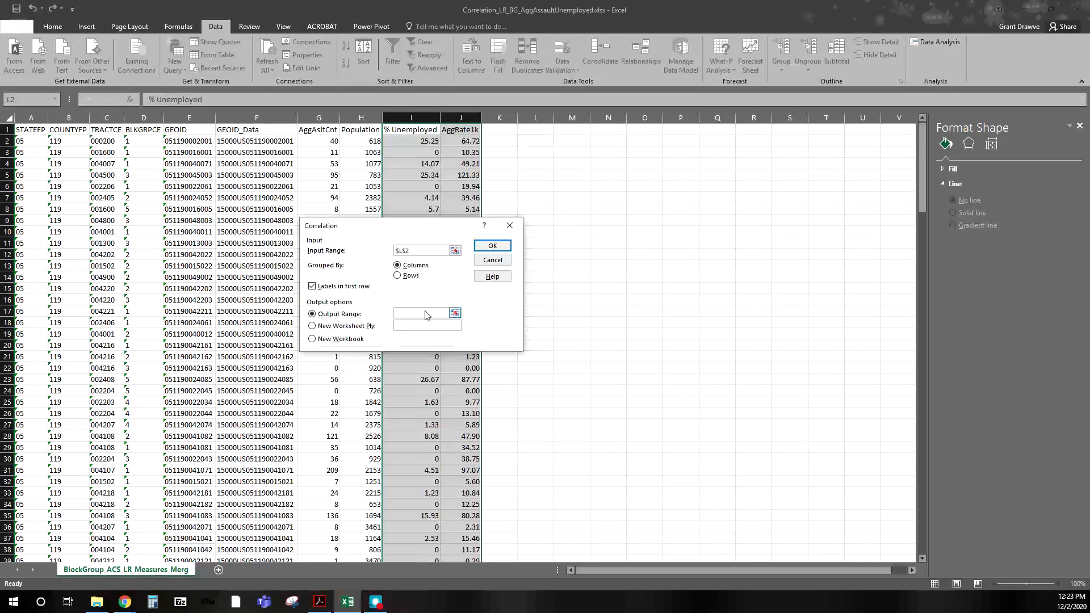
pyautogui.click(535, 141)
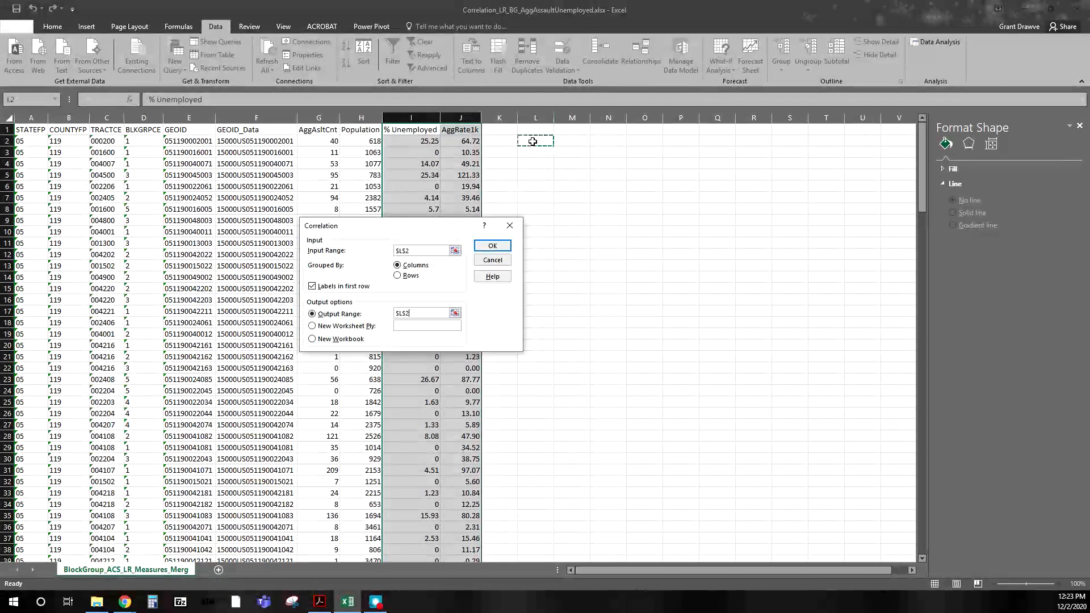
pyautogui.click(492, 246)
pyautogui.click(523, 333)
# Clear the wrong correlation input range, replace it with I1:J157 and run the analysis.
pyautogui.moveTo(407, 130); pyautogui.dragTo(453, 125)
pyautogui.press('BackSpace')
pyautogui.press('BackSpace')
pyautogui.press('BackSpace')
pyautogui.press('BackSpace')
pyautogui.press('BackSpace')
pyautogui.press('BackSpace')
pyautogui.press('BackSpace')
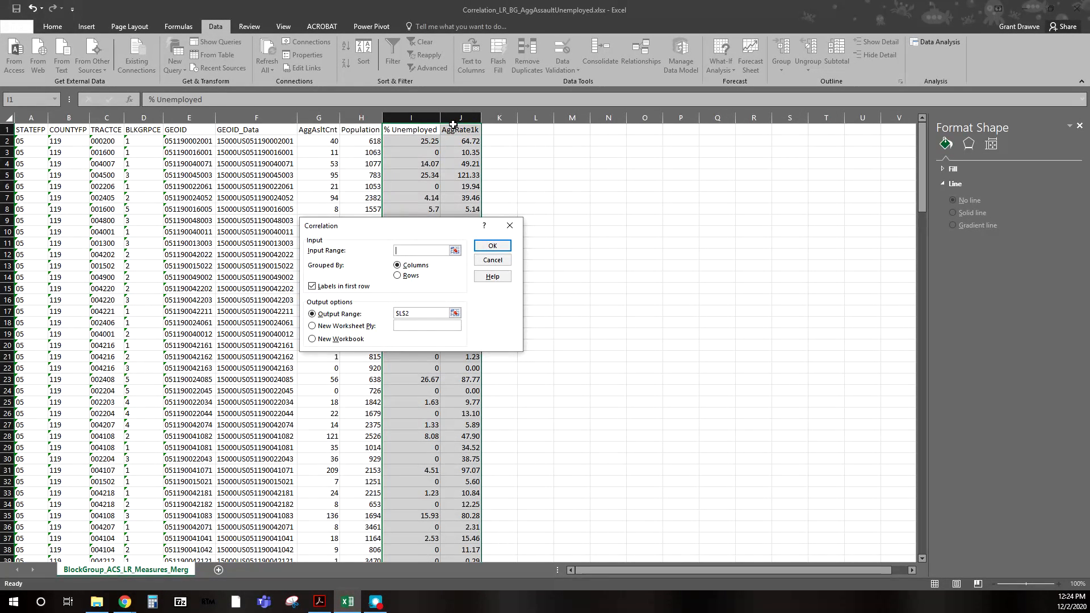
pyautogui.moveTo(407, 129); pyautogui.dragTo(459, 130)
pyautogui.hotkey('ctrl', 'shift', 'Down')
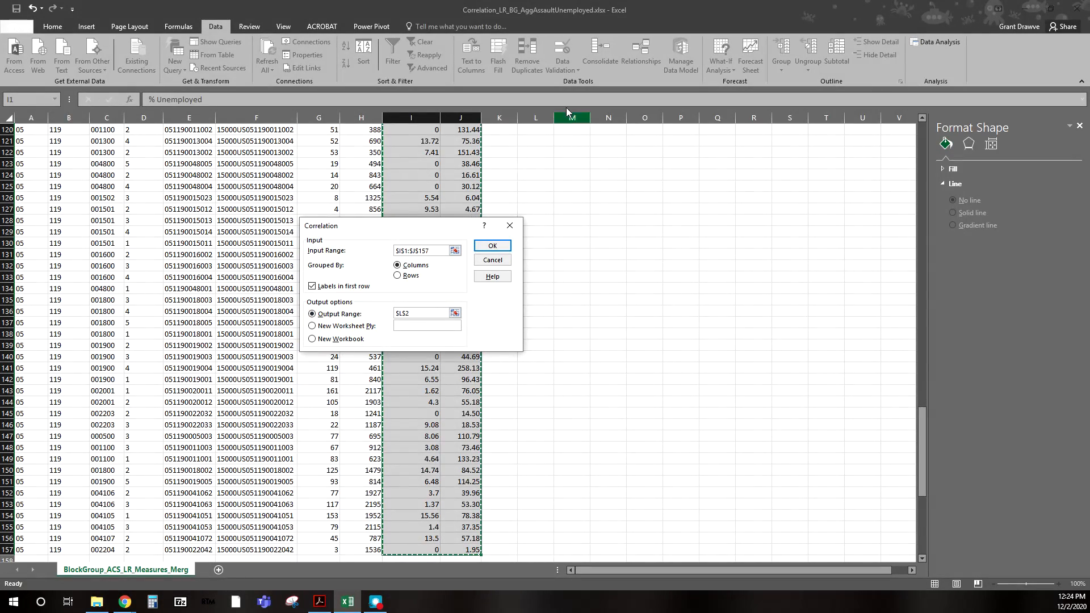
pyautogui.click(507, 242)
# Autofit columns L and M of the correlation table and close the Format Shape pane.
pyautogui.scroll(20, 601, 280)
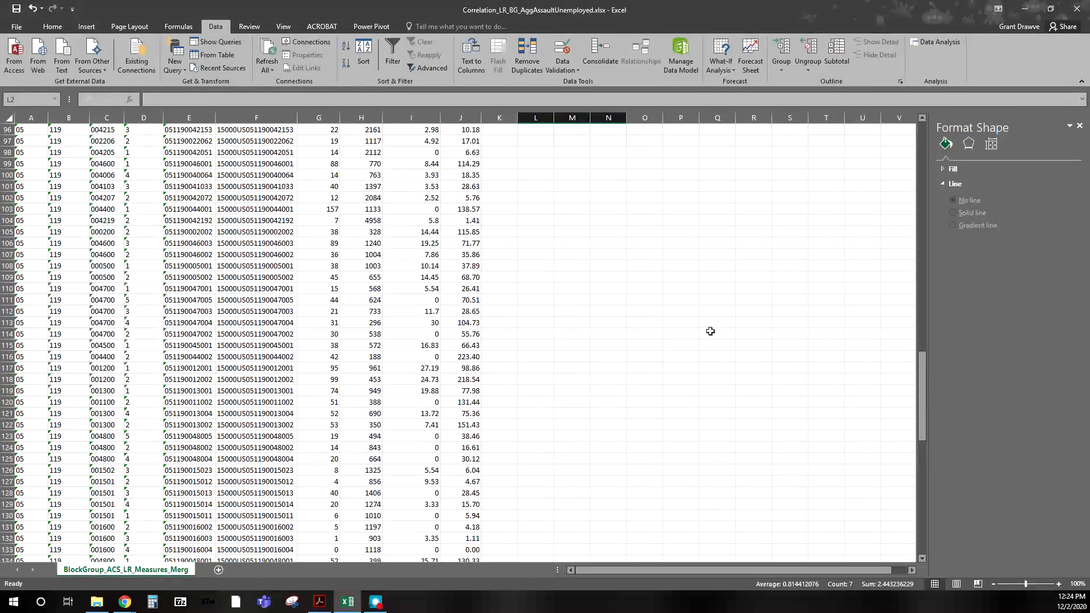
pyautogui.scroll(16, 647, 311)
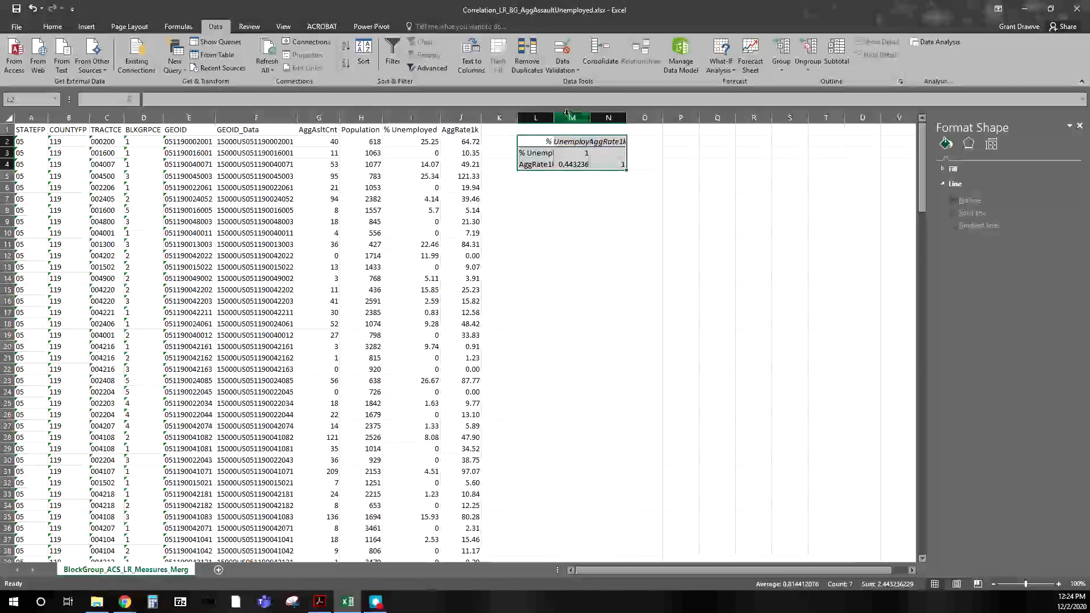
pyautogui.doubleClick(556, 117)
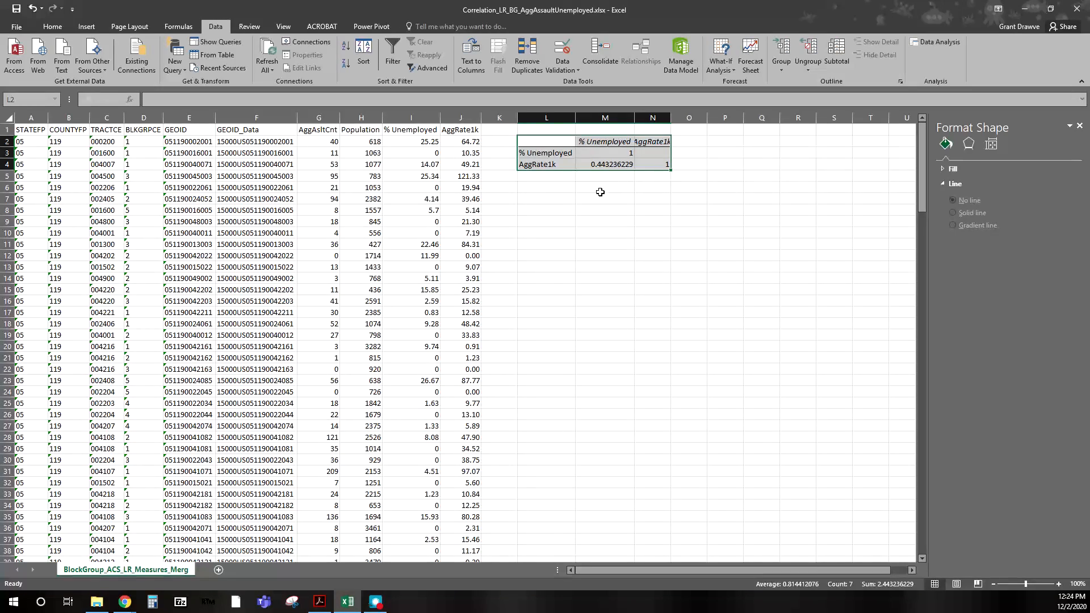
pyautogui.click(547, 200)
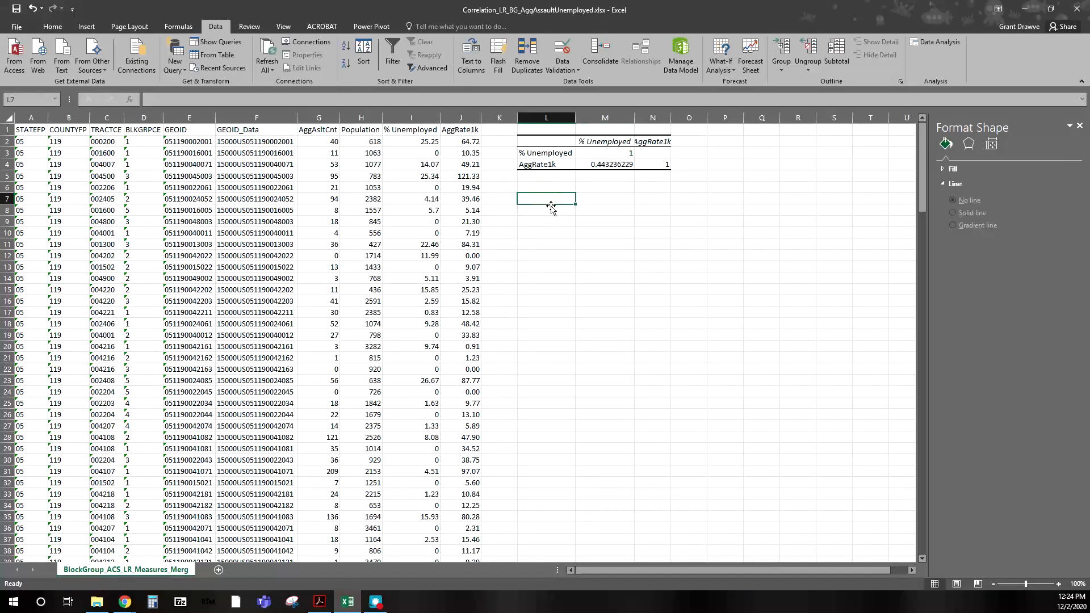
pyautogui.click(1079, 126)
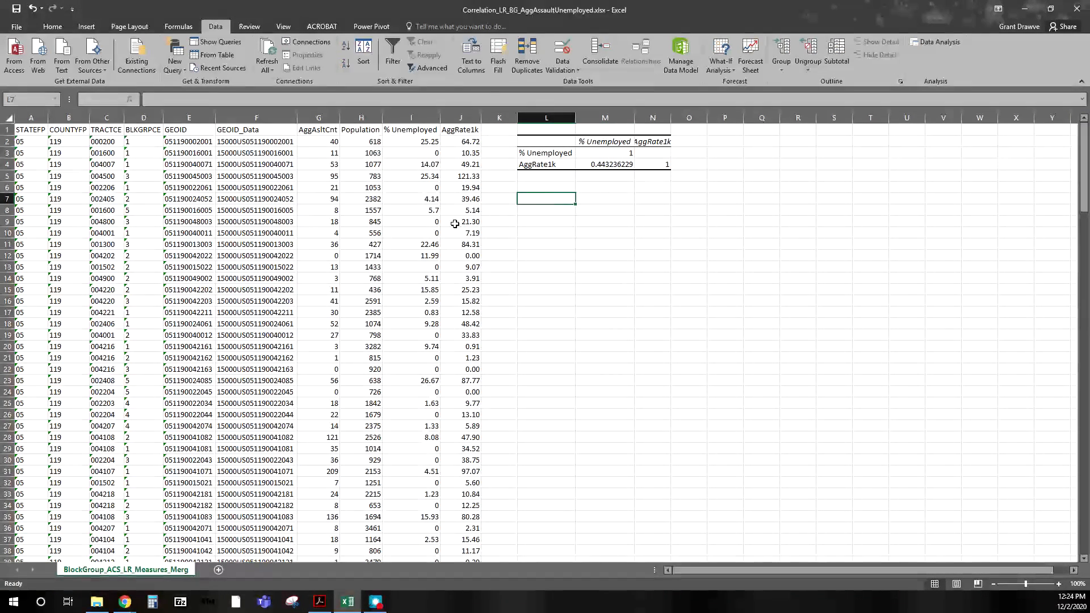
# Start the Regression analysis tool and clear its earlier Y, X and output ranges.
pyautogui.click(936, 42)
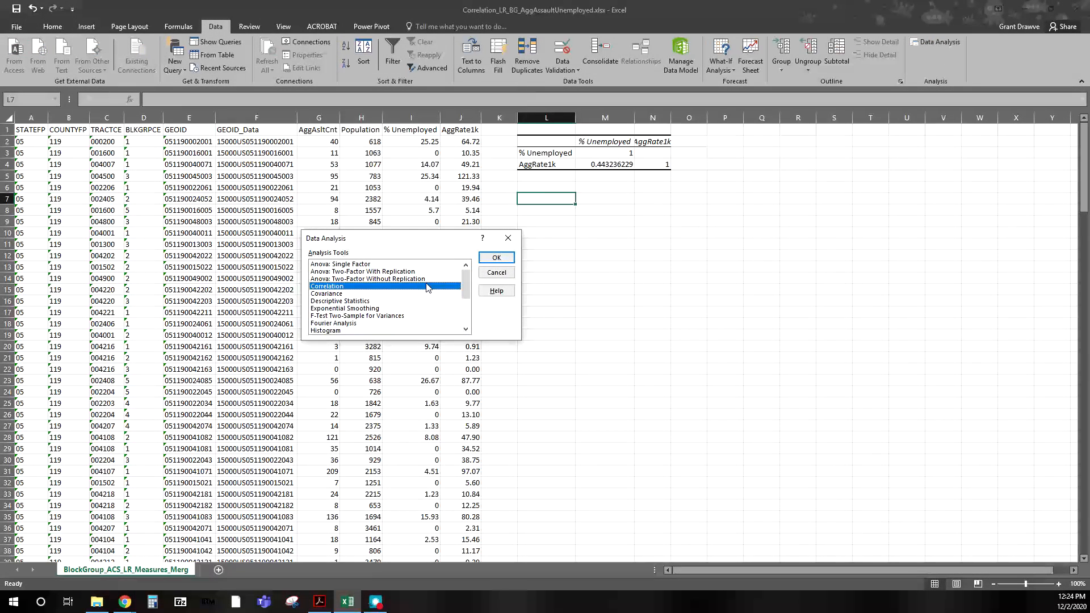
pyautogui.moveTo(466, 283); pyautogui.dragTo(466, 319)
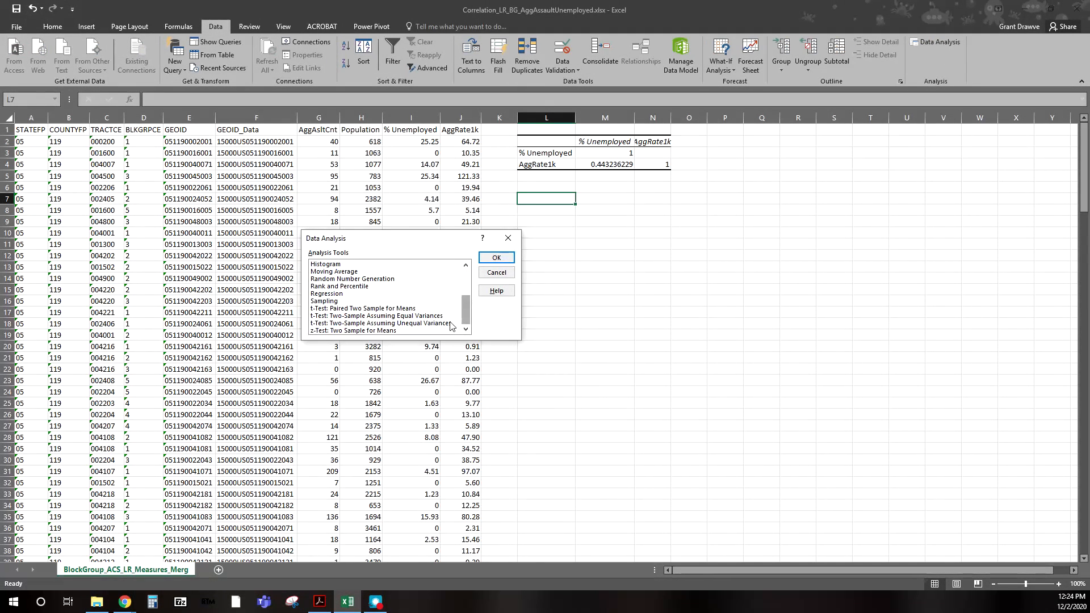
pyautogui.click(333, 294)
pyautogui.click(496, 258)
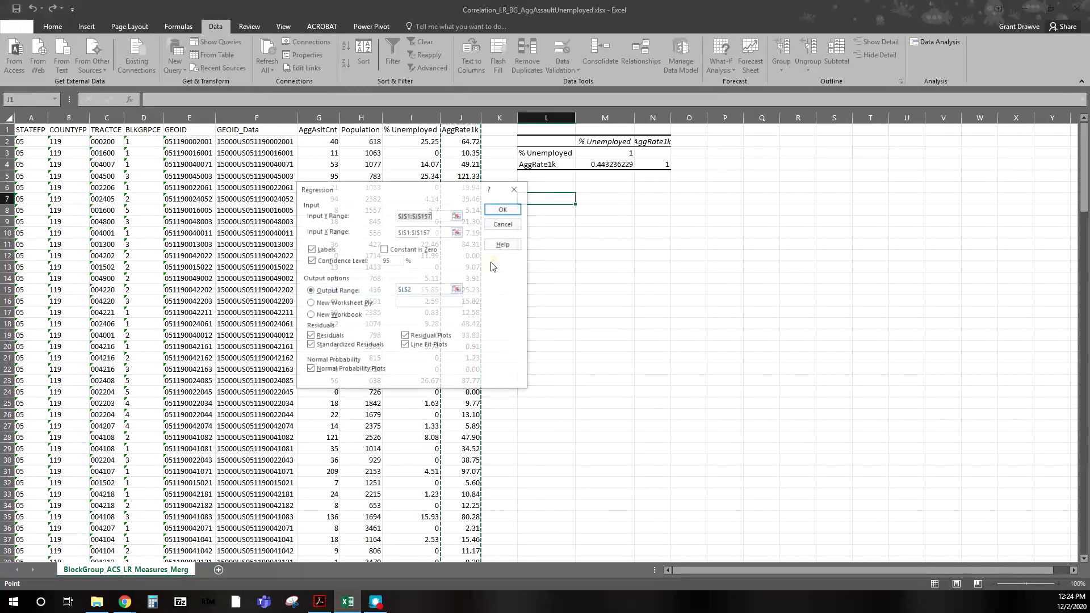
pyautogui.moveTo(417, 199); pyautogui.dragTo(629, 248)
pyautogui.press('BackSpace')
pyautogui.moveTo(653, 284); pyautogui.dragTo(569, 276)
pyautogui.press('BackSpace')
pyautogui.moveTo(627, 339); pyautogui.dragTo(590, 341)
pyautogui.press('BackSpace')
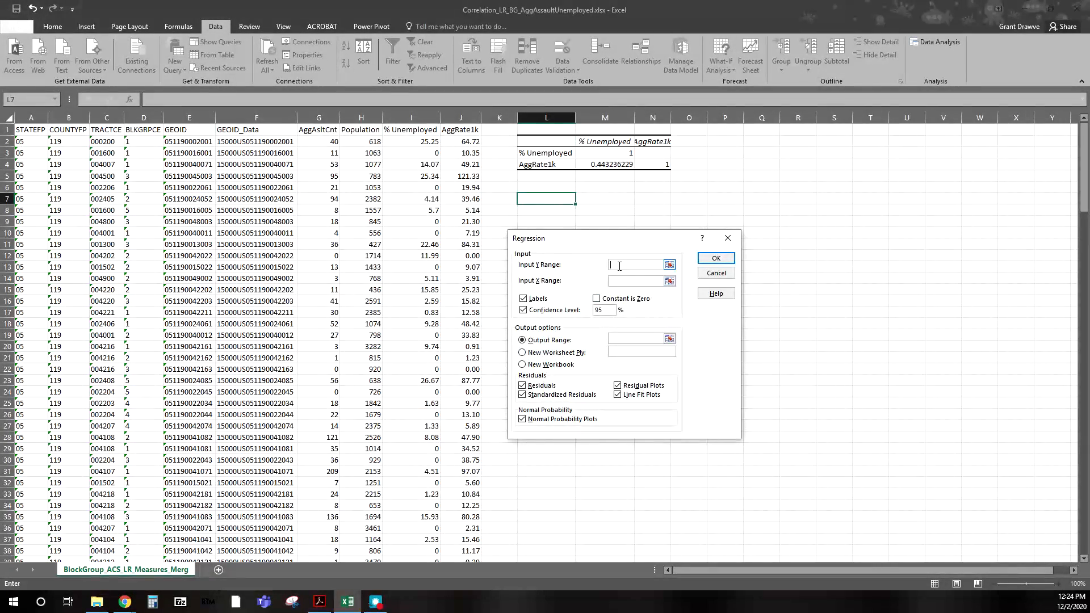
# Set the regression's Y range to the AggRate1k column J1:J157 and its X range to the % Unemployed column I1:I157.
pyautogui.click(461, 130)
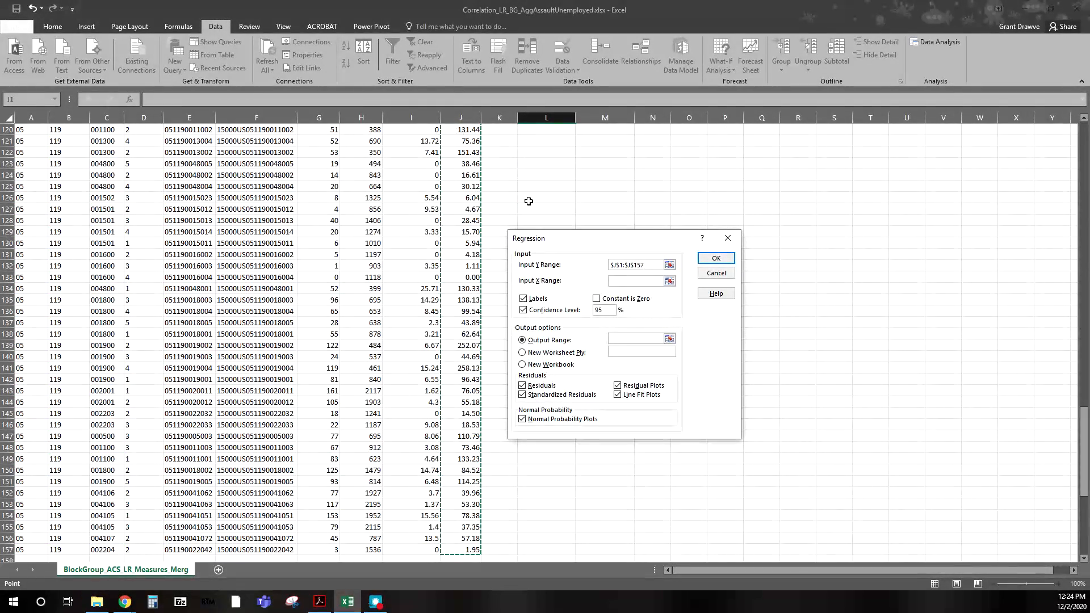
pyautogui.click(621, 281)
pyautogui.moveTo(1084, 441); pyautogui.dragTo(1085, 153)
pyautogui.click(419, 130)
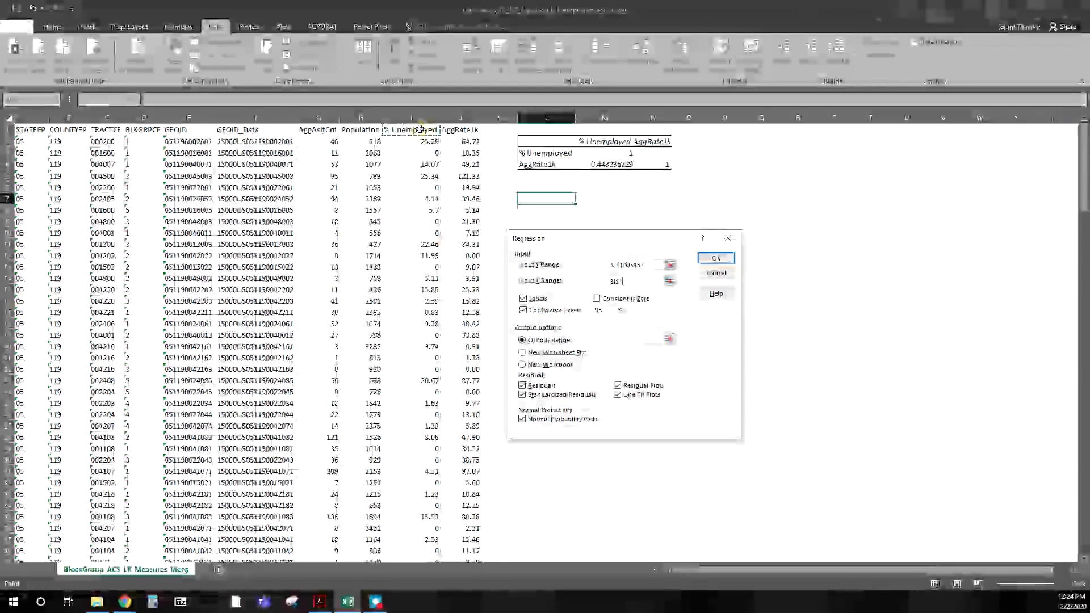
pyautogui.hotkey('ctrl', 'shift', 'Down')
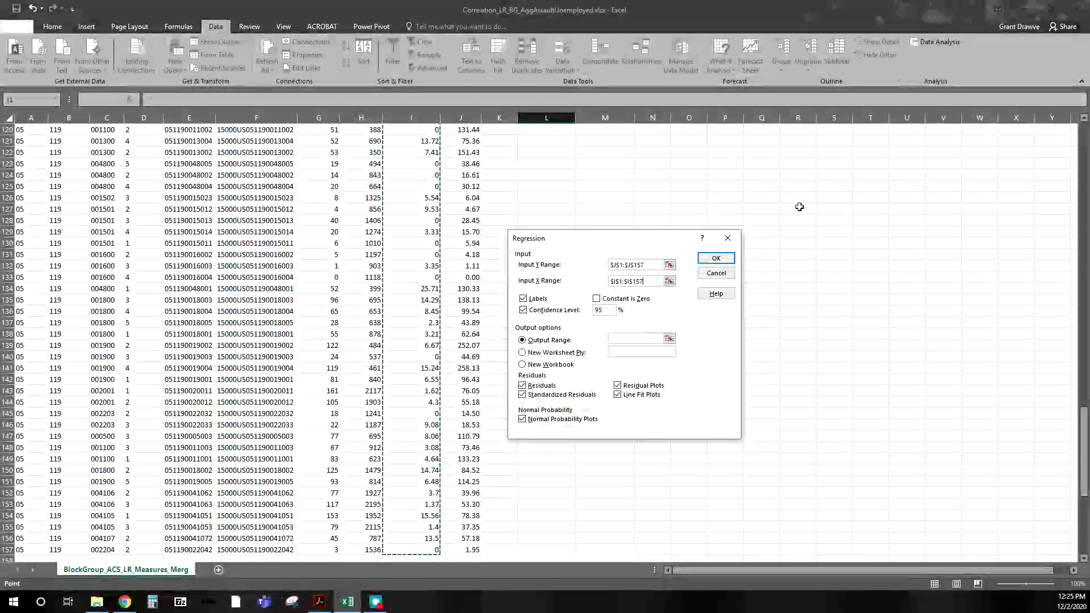
pyautogui.moveTo(1084, 482); pyautogui.dragTo(1080, 138)
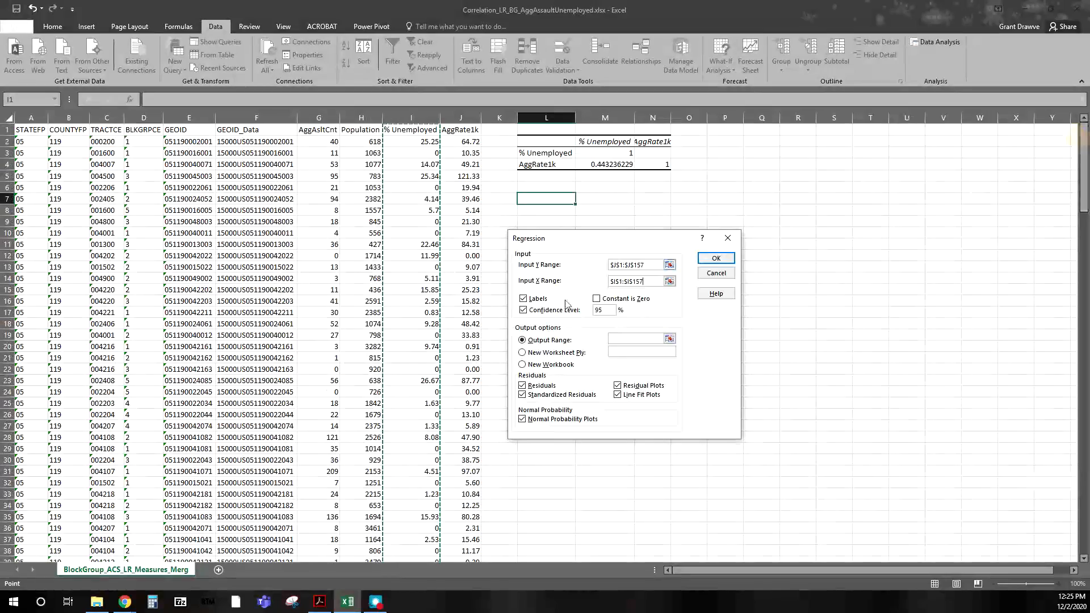
# Set the regression's confidence level to 99% and its output range to cell L7.
pyautogui.click(601, 310)
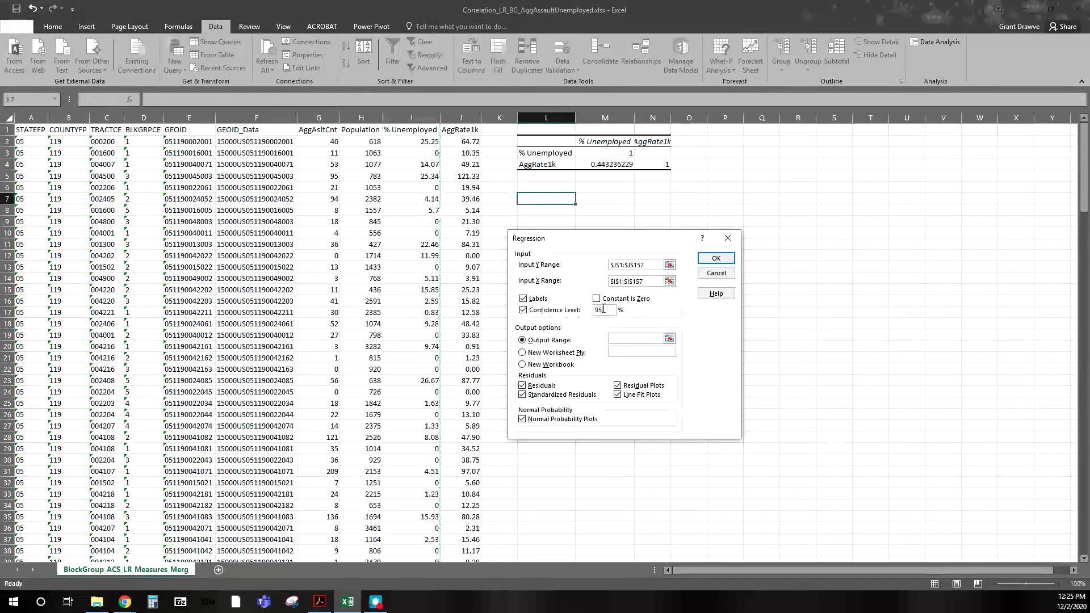
pyautogui.press('BackSpace')
pyautogui.write('9')
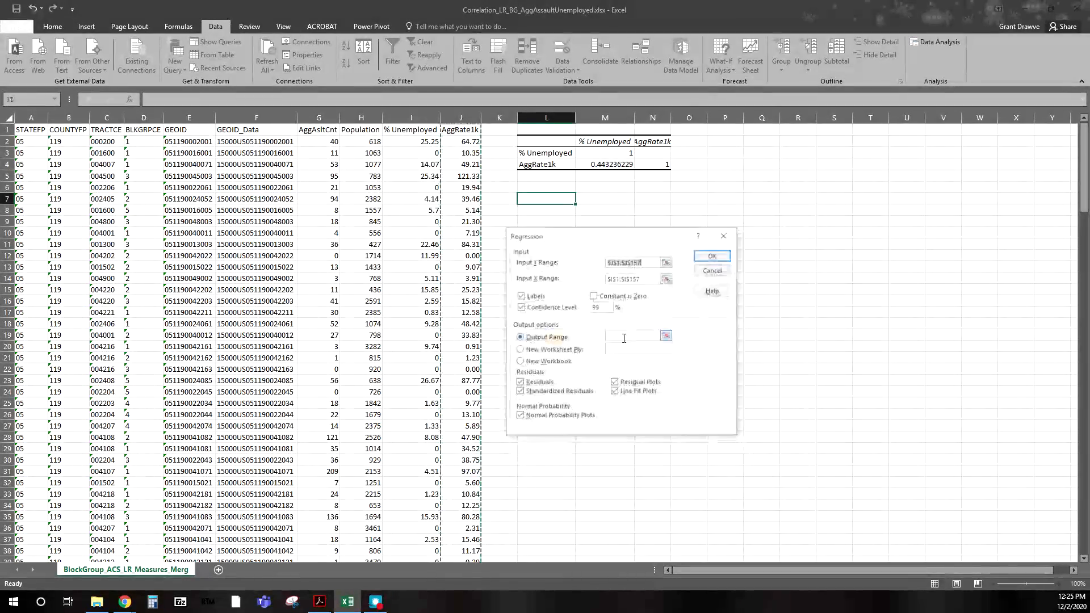
pyautogui.click(635, 337)
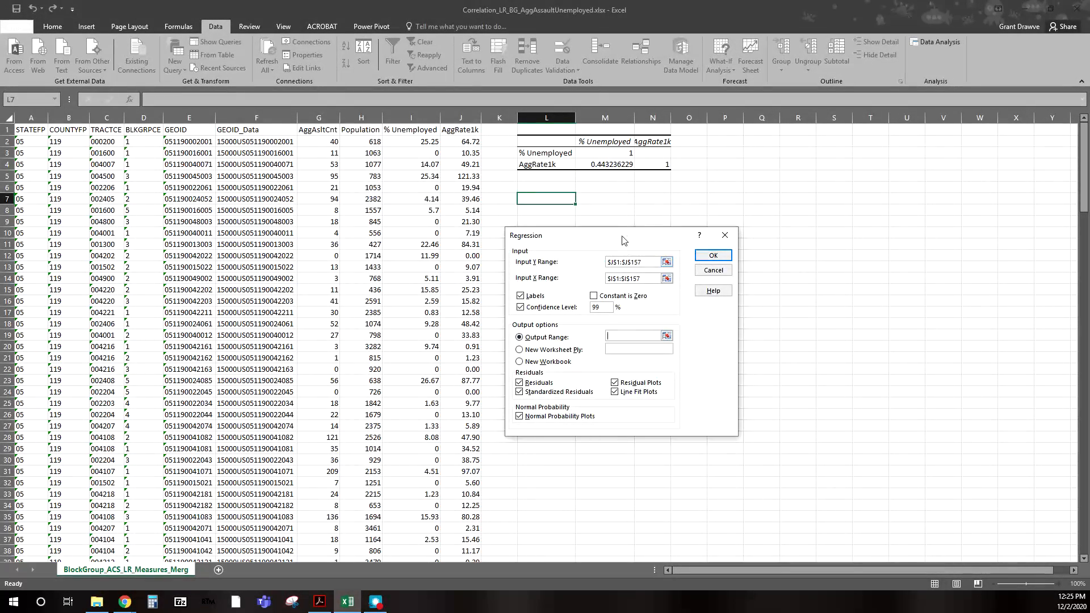
pyautogui.moveTo(624, 240); pyautogui.dragTo(664, 305)
pyautogui.click(548, 202)
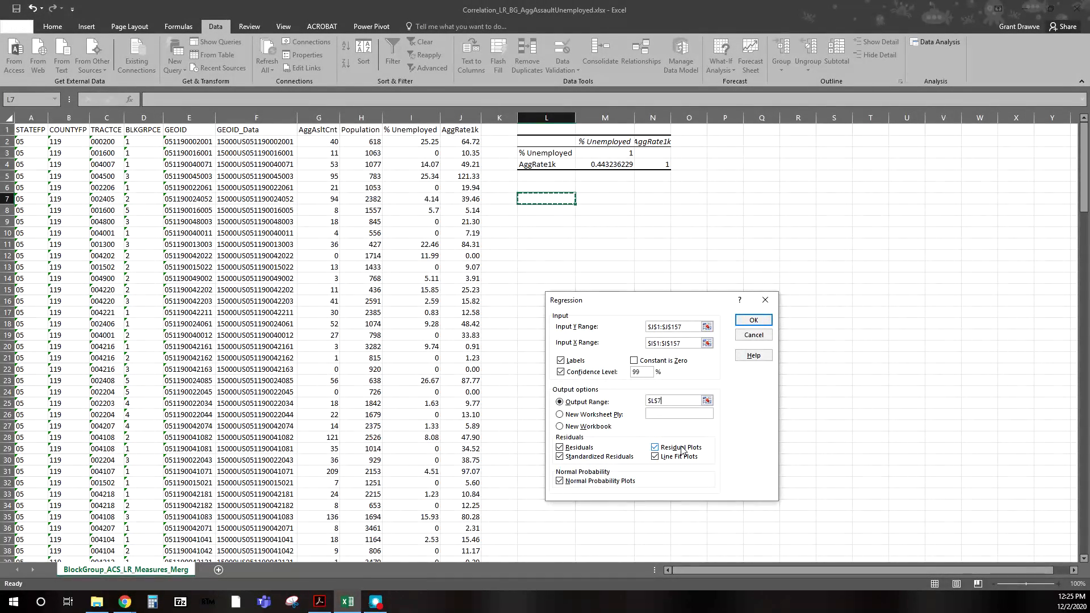
# Turn off standardized residuals and normal probability plots, keep line fit plots on, and run the regression.
pyautogui.click(586, 457)
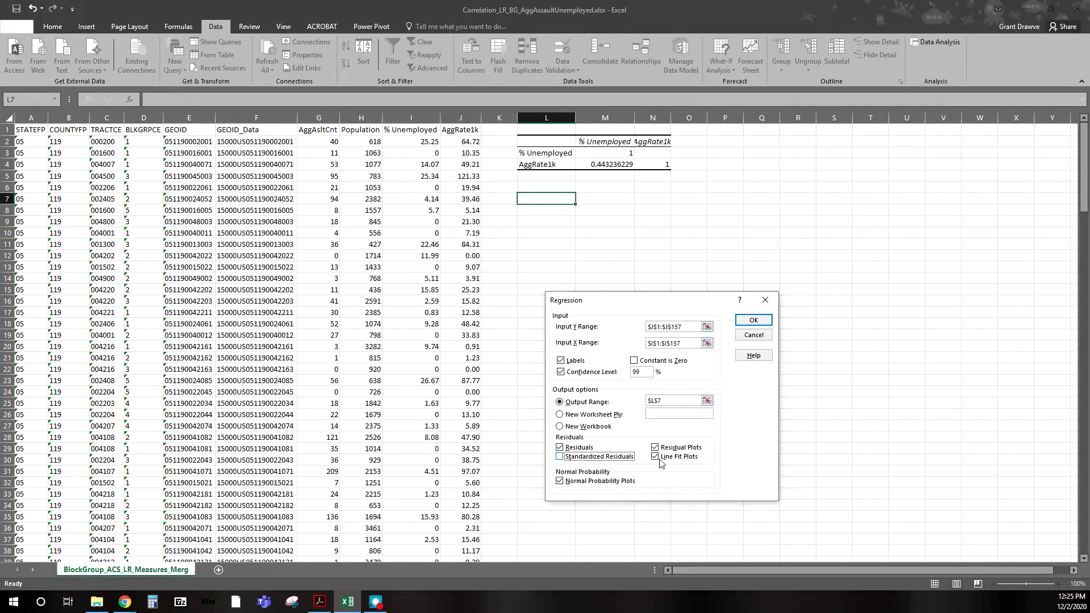
pyautogui.click(656, 457)
pyautogui.click(590, 483)
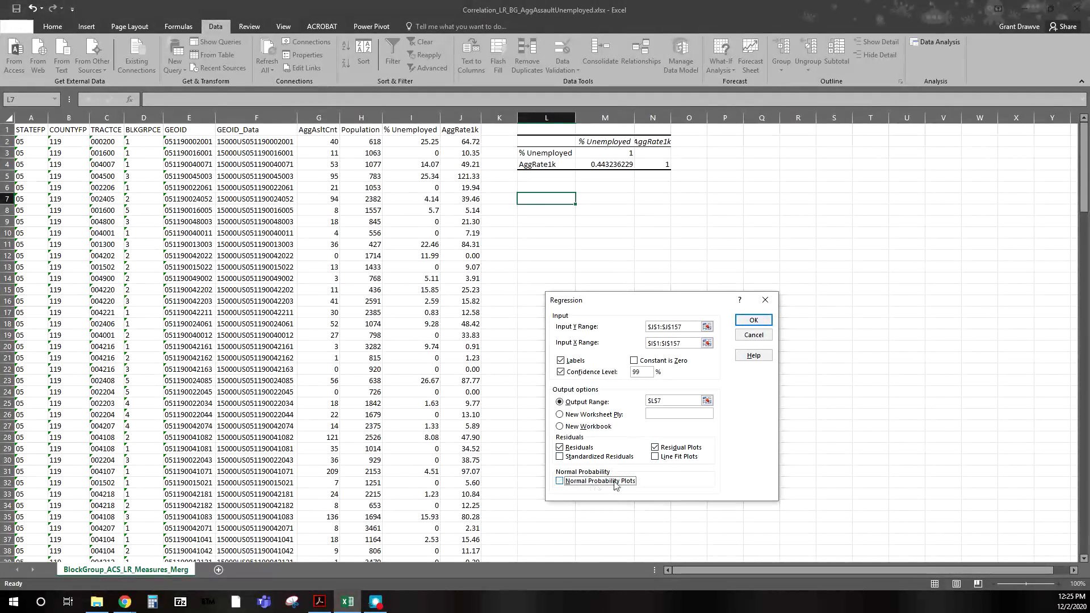
pyautogui.click(679, 460)
pyautogui.click(746, 321)
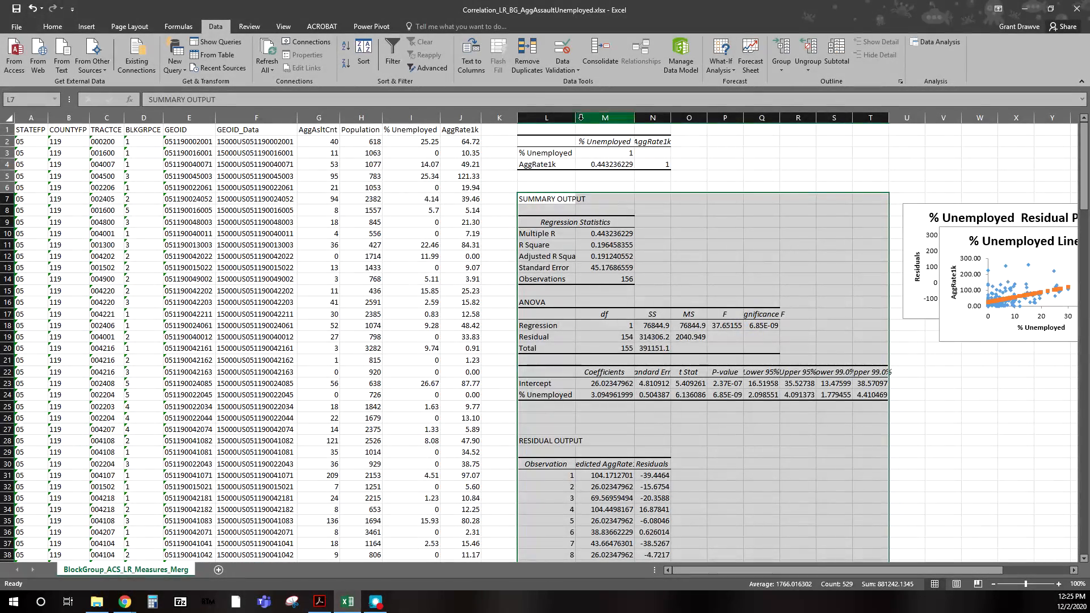
# Autofit the widths of the regression output columns L, M, N, O, Q, R, S and T to their contents.
pyautogui.click(604, 117)
pyautogui.doubleClick(575, 118)
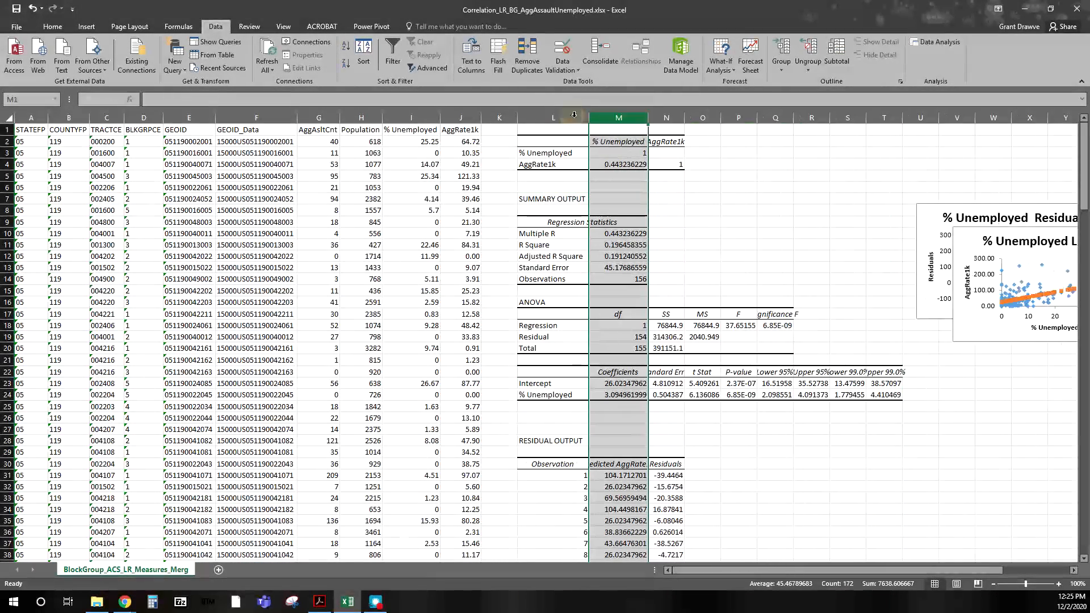
pyautogui.doubleClick(648, 117)
pyautogui.doubleClick(743, 118)
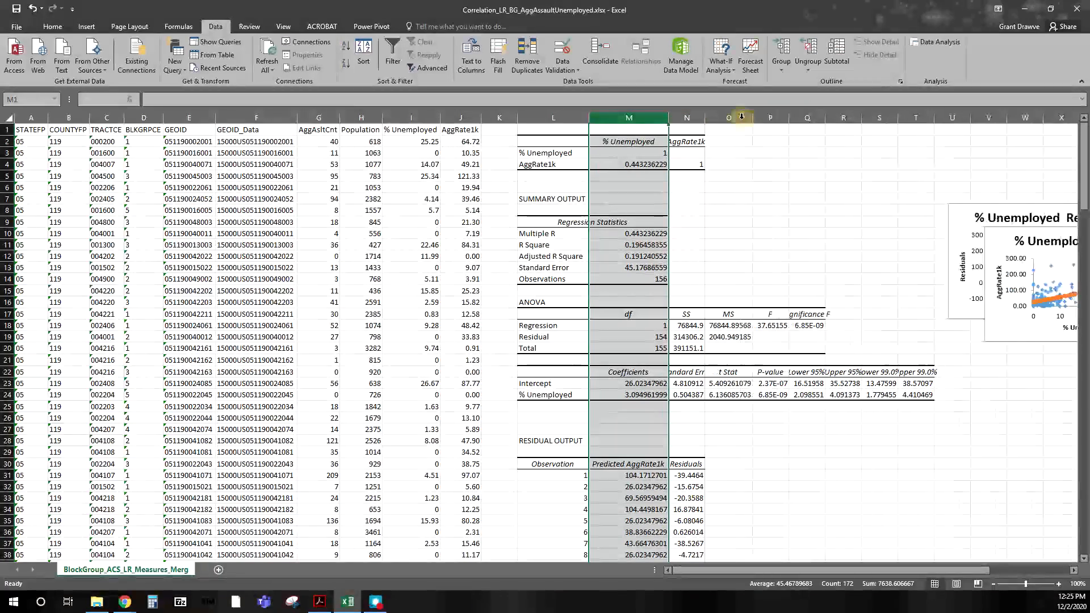
pyautogui.doubleClick(827, 118)
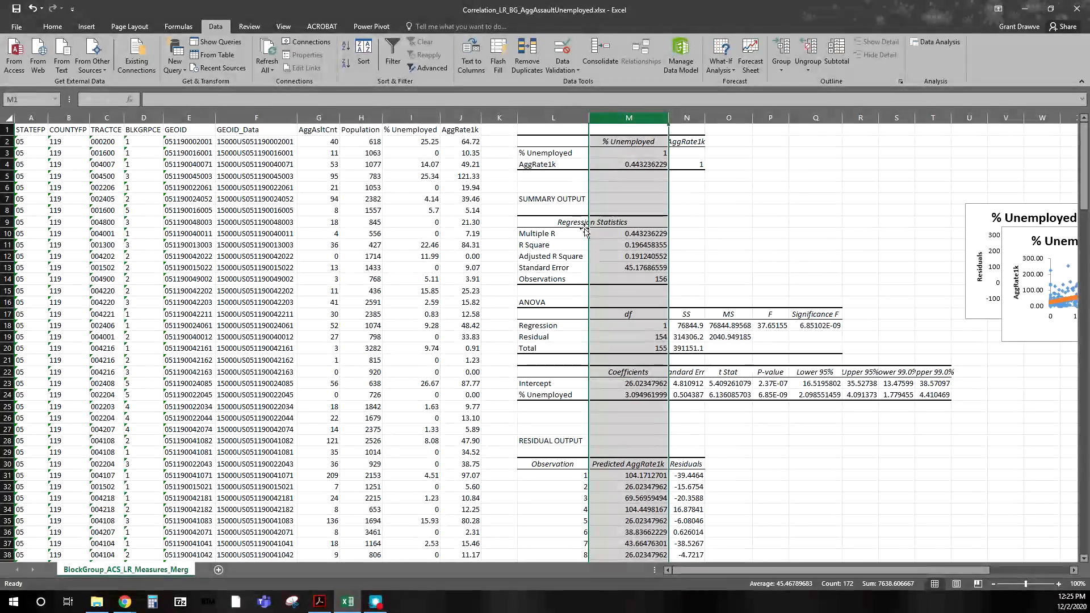
pyautogui.click(544, 391)
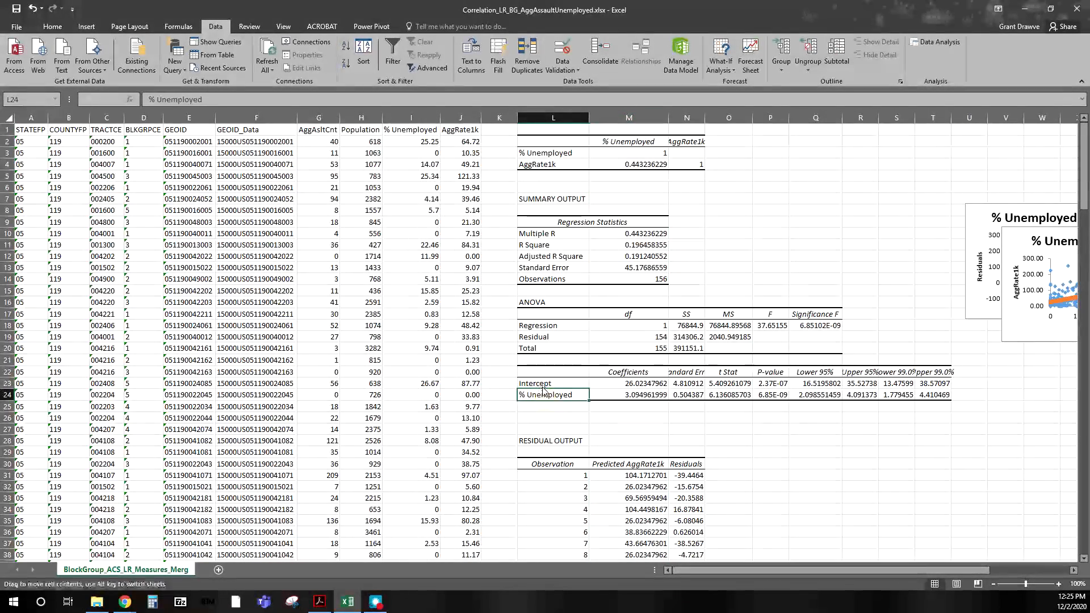
pyautogui.doubleClick(705, 118)
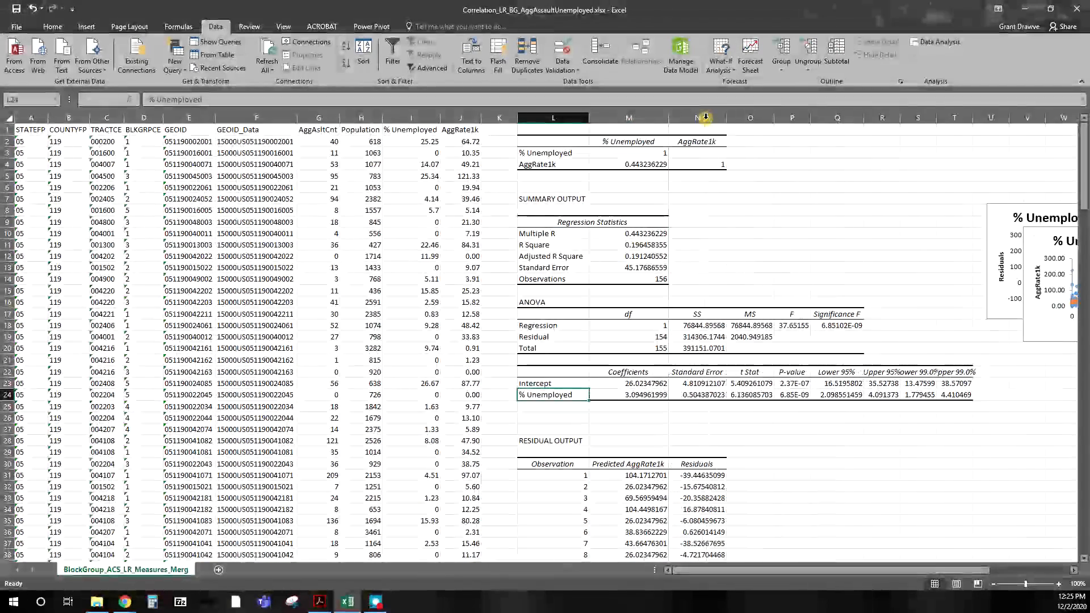
pyautogui.doubleClick(974, 117)
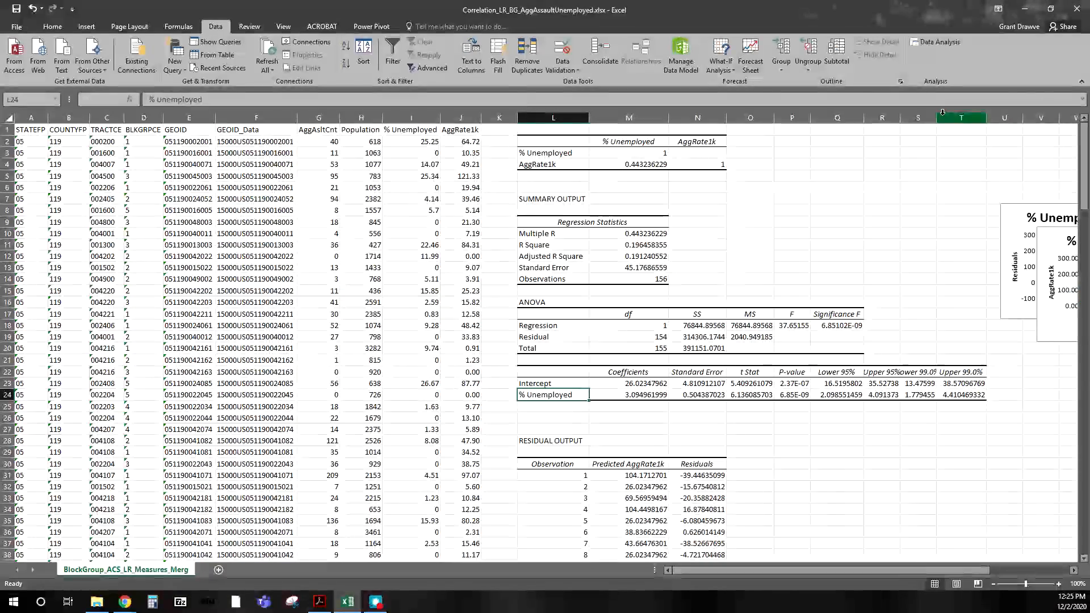
pyautogui.click(975, 118)
pyautogui.doubleClick(937, 118)
pyautogui.doubleClick(903, 118)
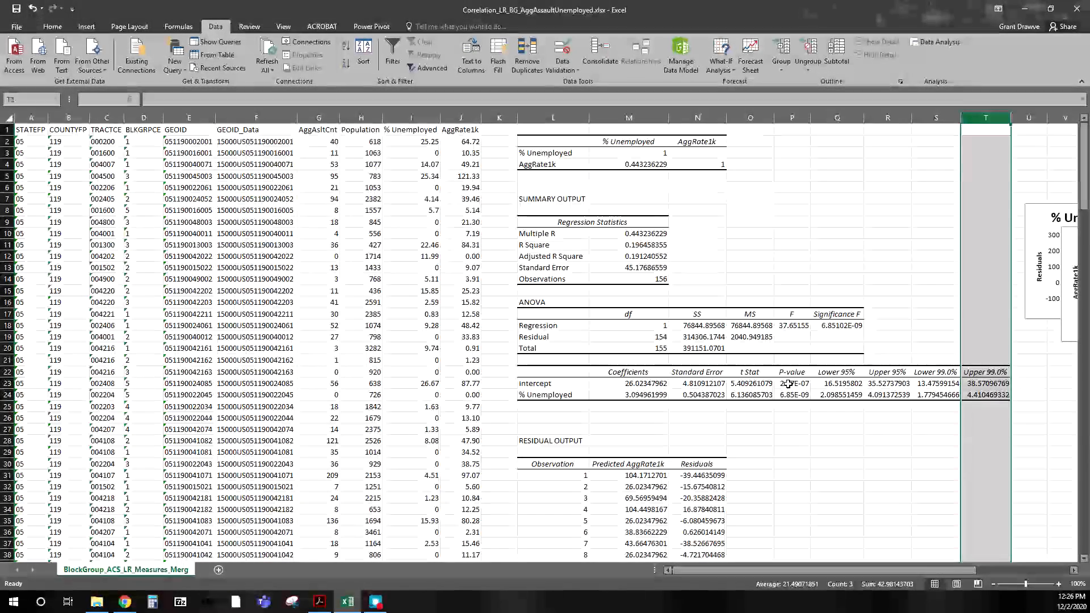
# Format the intercept and % Unemployed P-values in P23:P24 with the Number format.
pyautogui.moveTo(791, 384); pyautogui.dragTo(792, 395)
pyautogui.scroll(4, 428, 79)
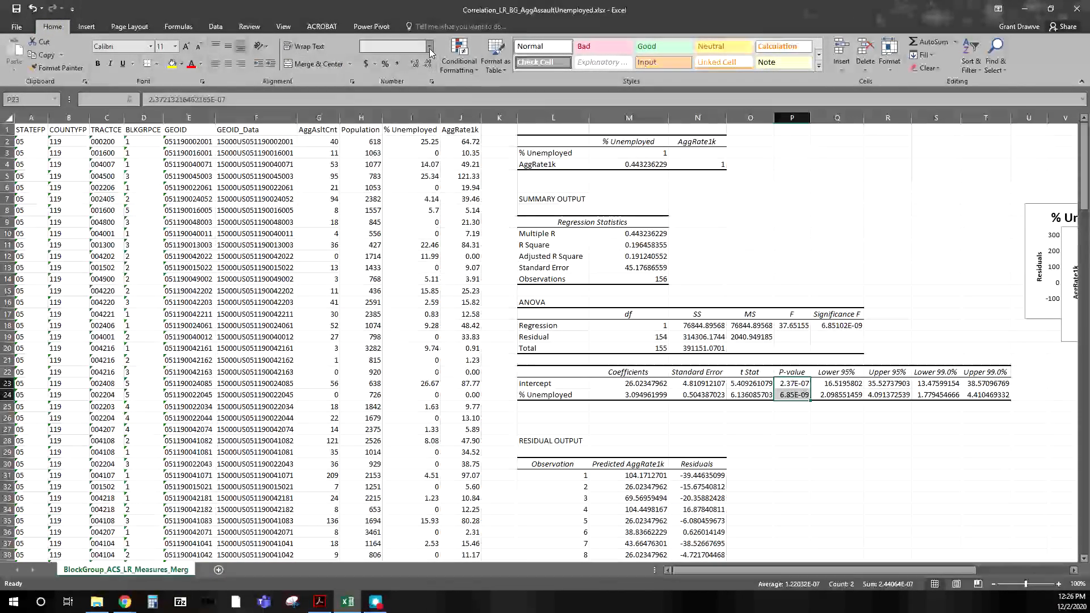
pyautogui.click(426, 47)
pyautogui.click(420, 89)
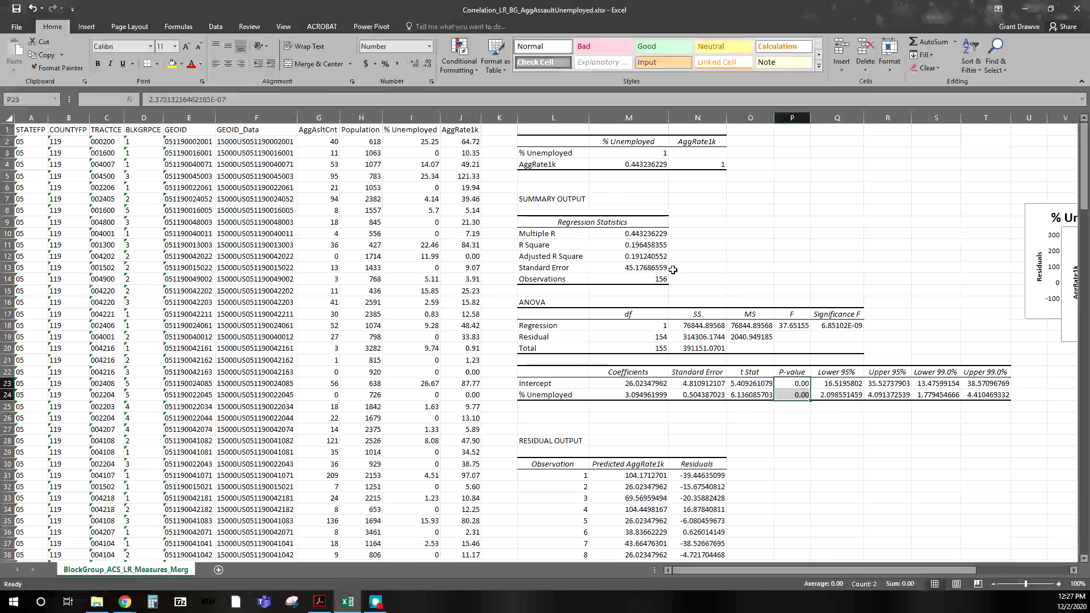
# Format the ANOVA table's Significance F value in Q18 with the Number format.
pyautogui.scroll(-1, 582, 307)
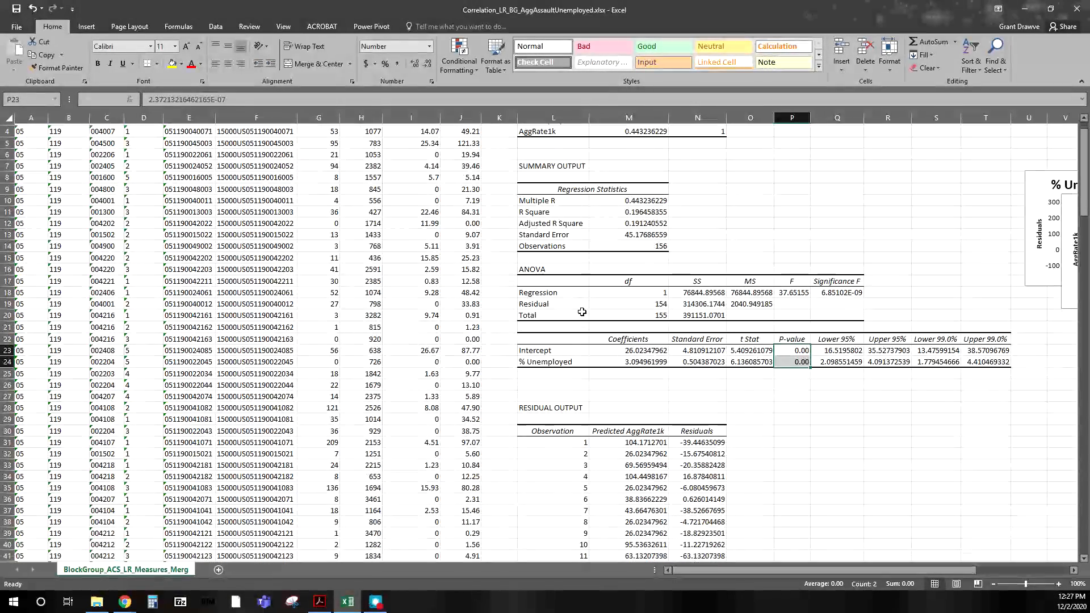
pyautogui.click(853, 294)
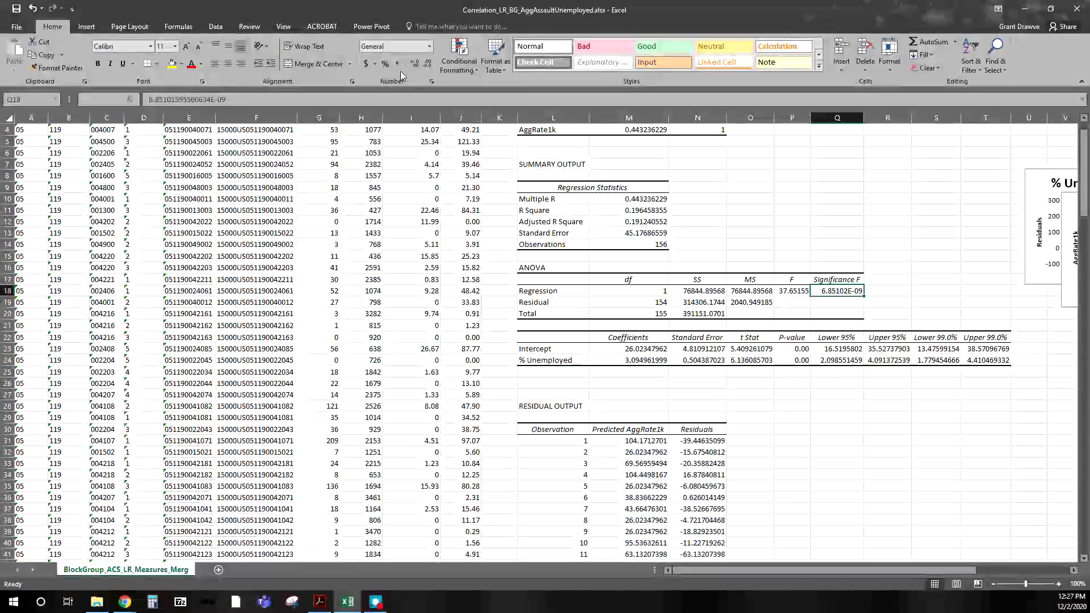
pyautogui.click(429, 47)
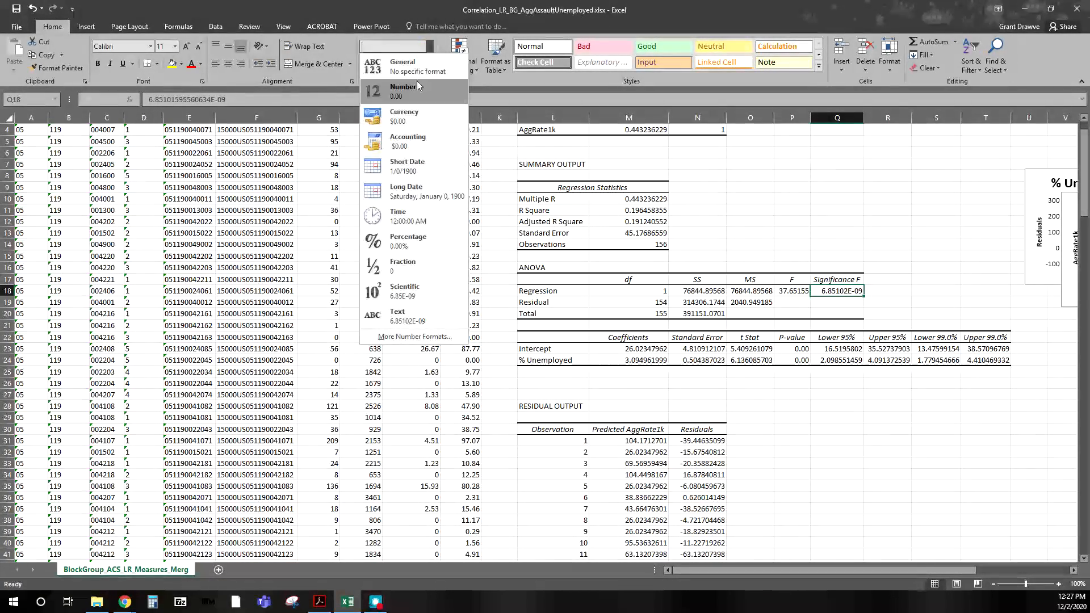
pyautogui.click(397, 102)
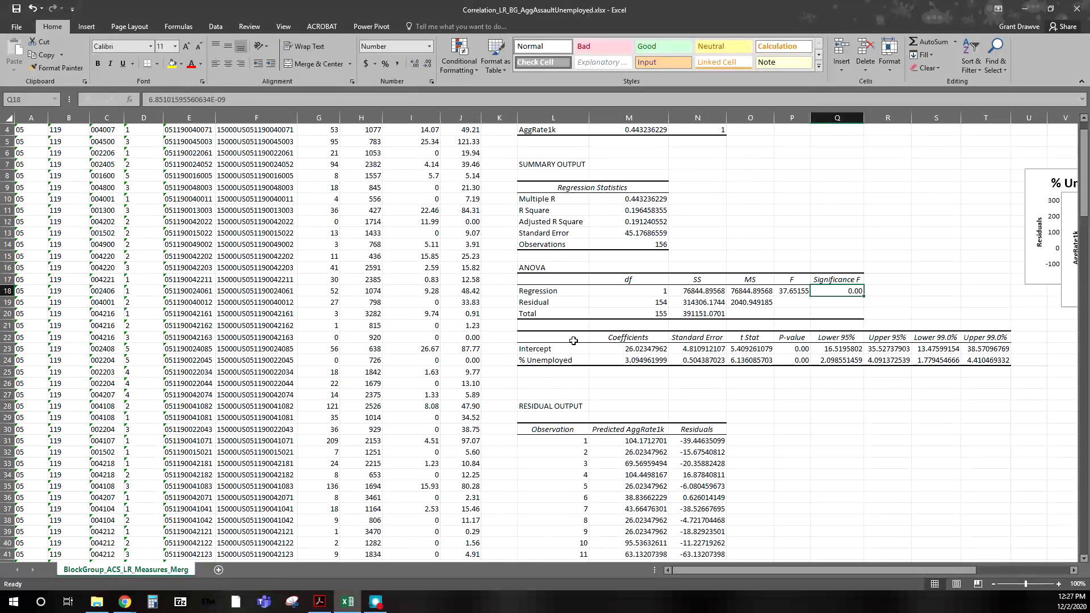
# Highlight the regression coefficients table, L22:T24, with a yellow fill.
pyautogui.moveTo(532, 337); pyautogui.dragTo(999, 361)
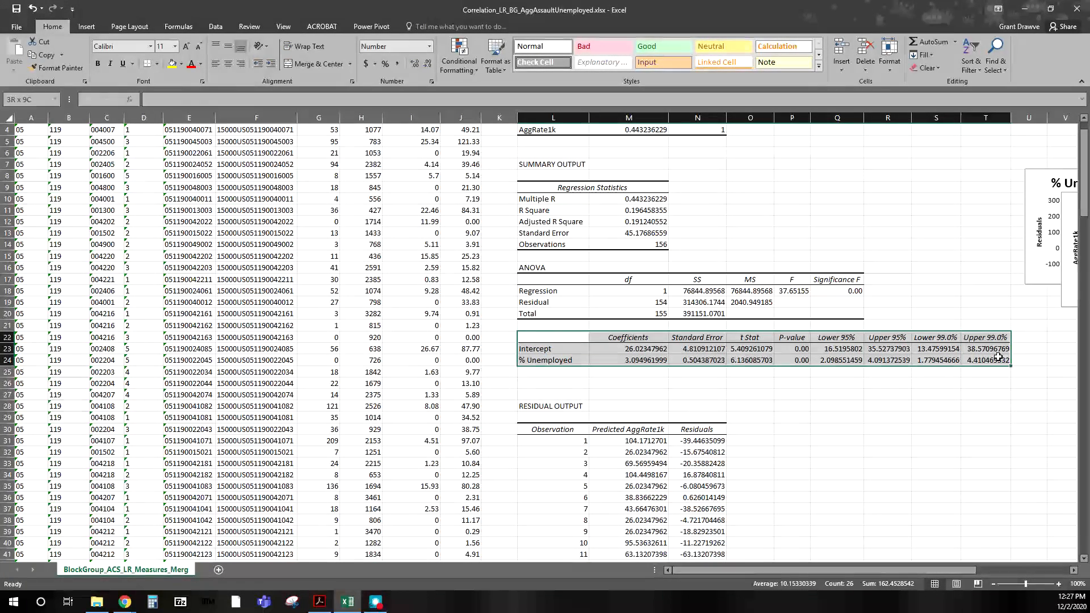
pyautogui.click(172, 64)
pyautogui.click(737, 391)
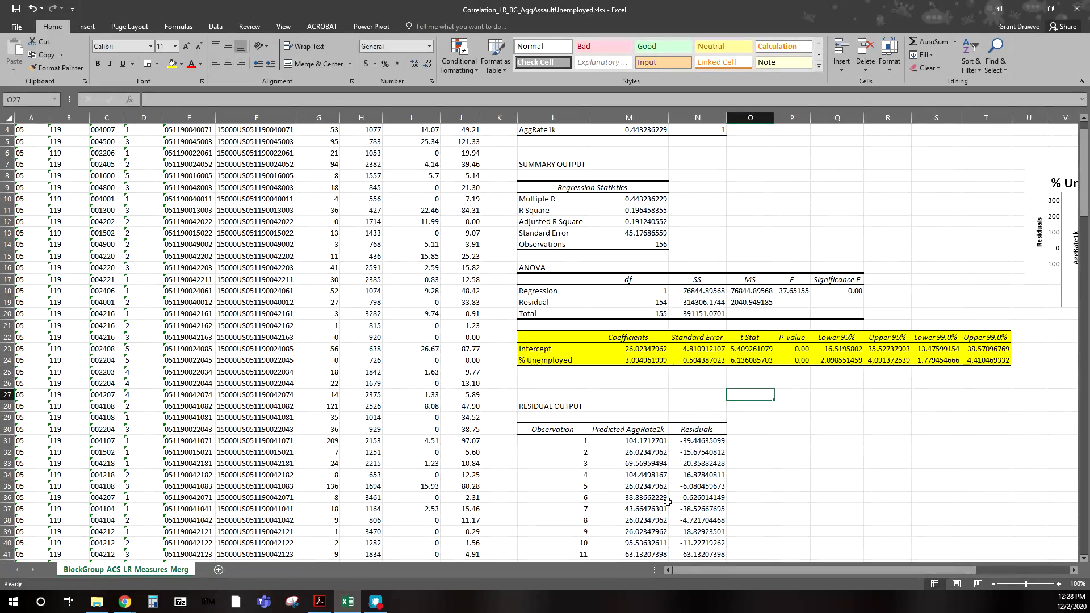
# Enlarge the % Unemployed Line Fit Plot chart by extending its lower-right corner.
pyautogui.moveTo(725, 572); pyautogui.dragTo(819, 575)
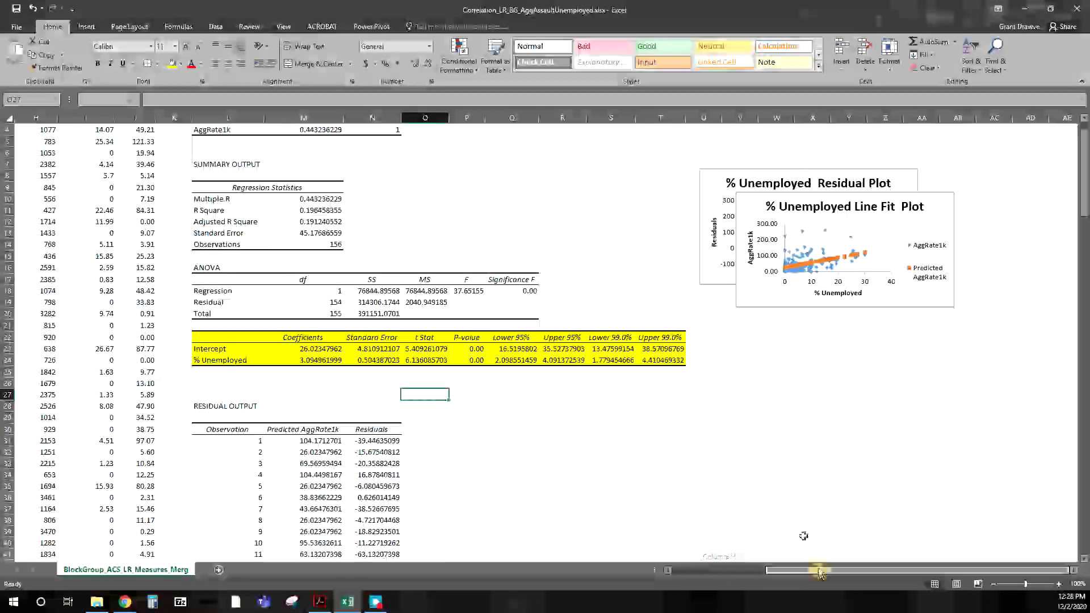
pyautogui.click(902, 305)
pyautogui.moveTo(954, 307); pyautogui.dragTo(1028, 415)
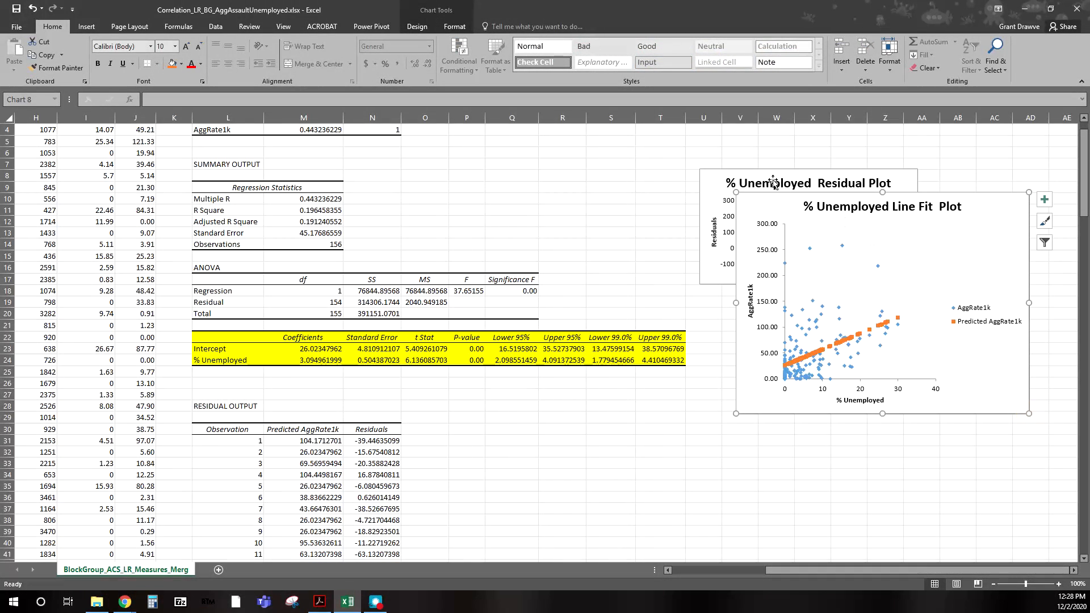
# Move the line fit plot to around cell U27 and the residual plot beside the residual output at around cell O32.
pyautogui.moveTo(759, 197); pyautogui.dragTo(450, 381)
pyautogui.scroll(-2, 450, 381)
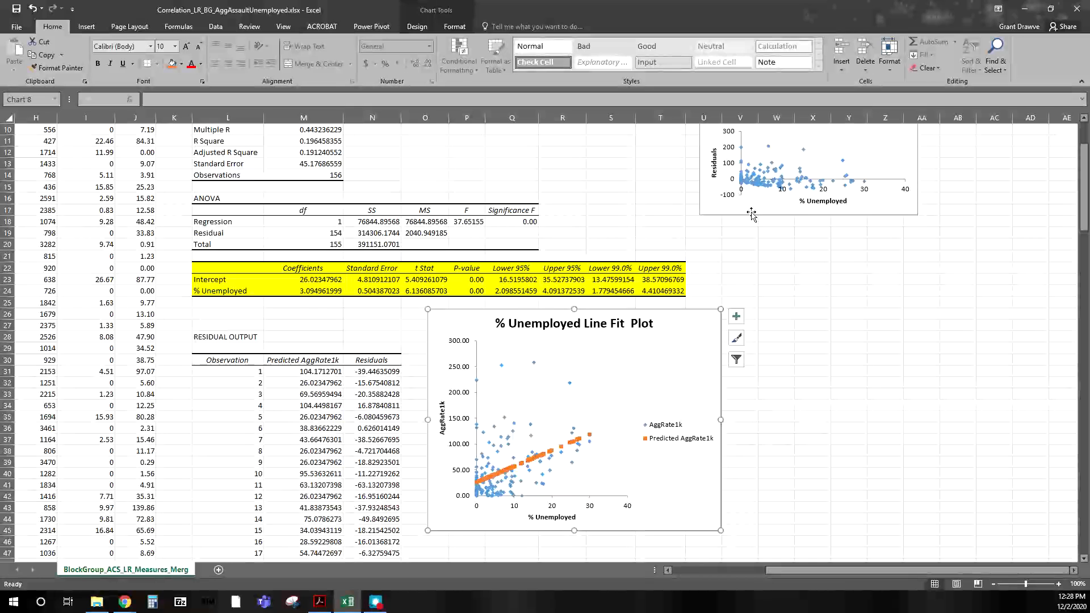
pyautogui.moveTo(692, 321); pyautogui.dragTo(957, 330)
pyautogui.moveTo(775, 194); pyautogui.dragTo(512, 474)
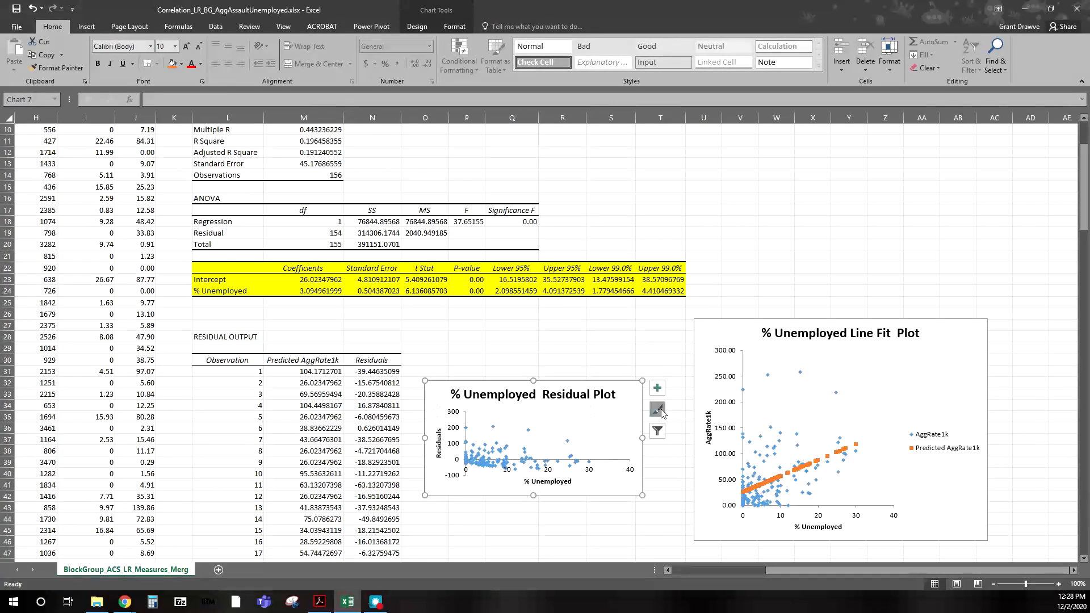
# Review the correlation table, regression statistics, residual output and the two plots.
pyautogui.scroll(2, 308, 242)
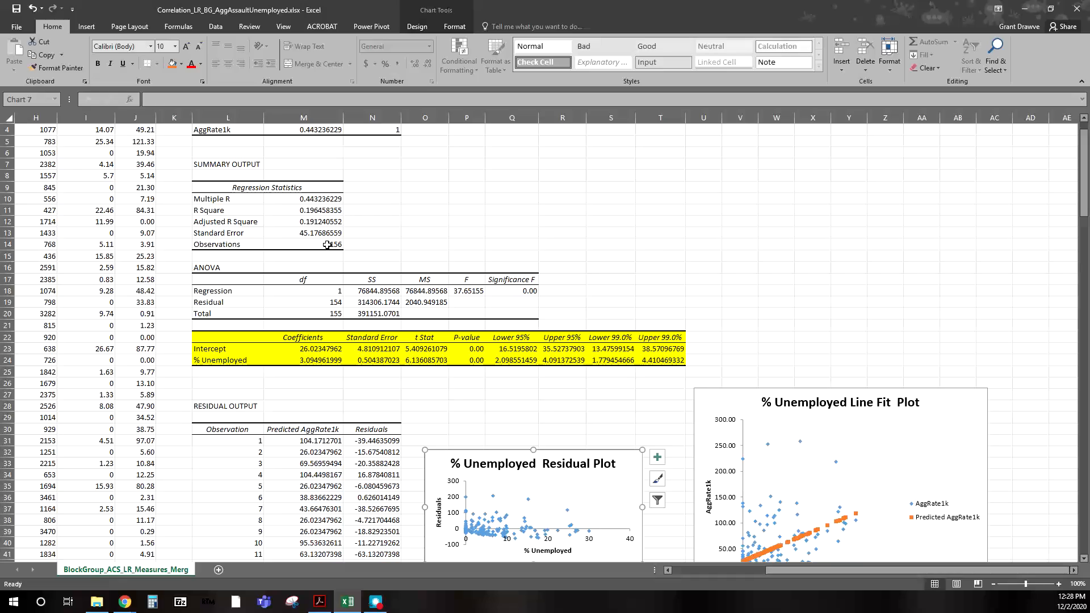
pyautogui.scroll(1, 352, 370)
pyautogui.scroll(-4, 290, 386)
pyautogui.scroll(4, 289, 386)
pyautogui.scroll(-5, 289, 386)
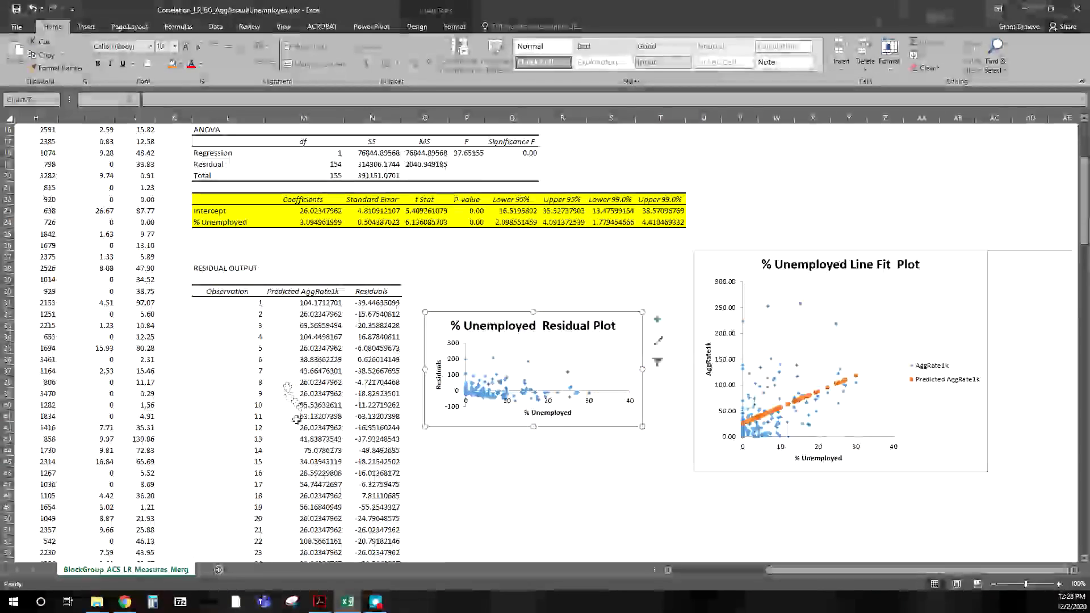
pyautogui.scroll(5, 303, 418)
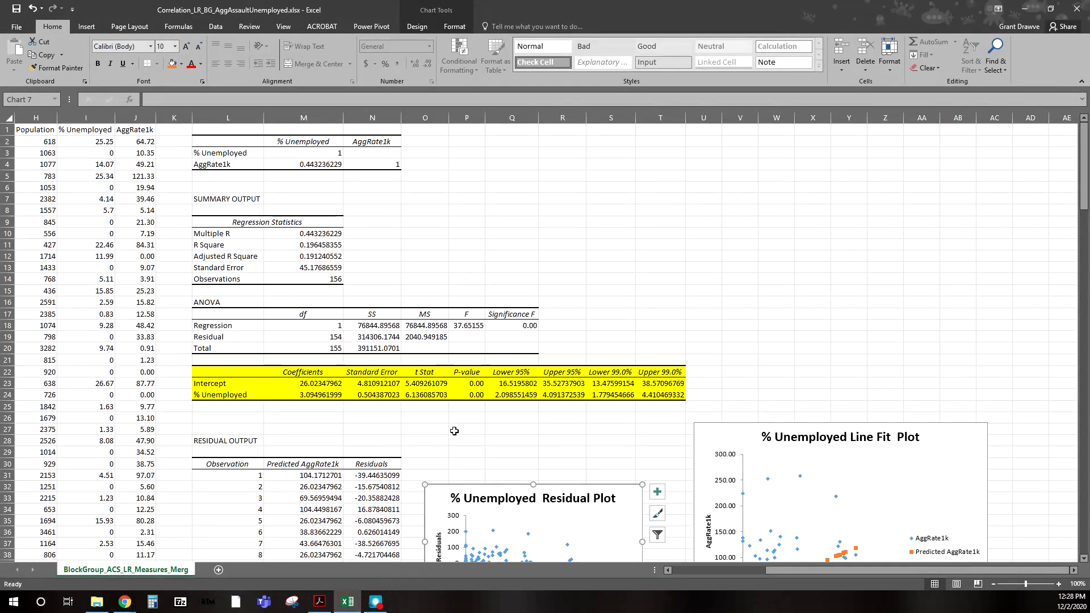
# Insert the recommended scatter chart for the % Unemployed and AggRate1k columns, I1:J157, and place it above the line fit plot.
pyautogui.click(741, 189)
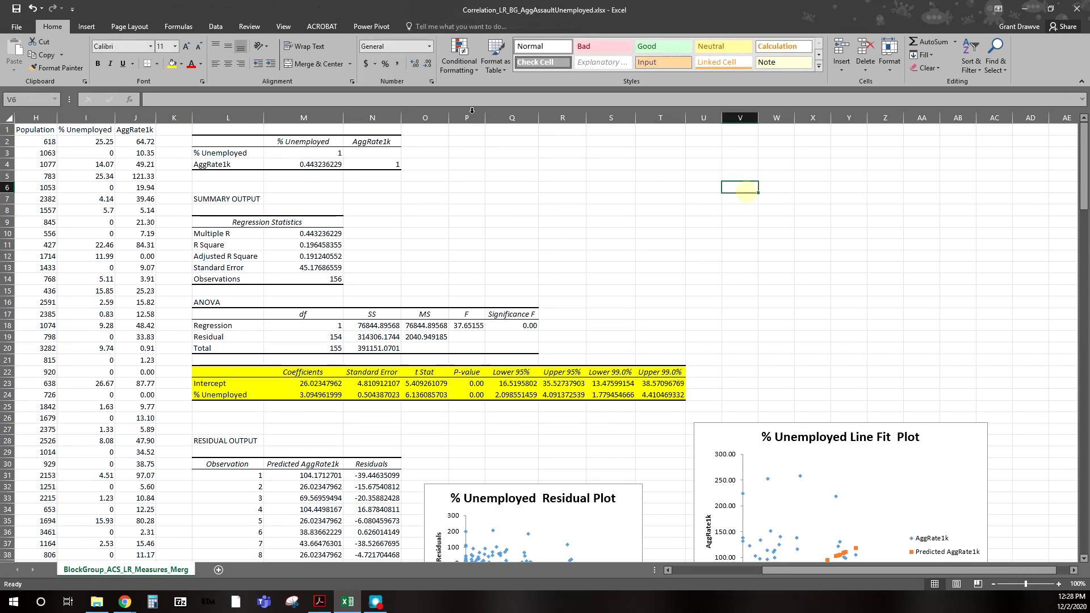
pyautogui.click(86, 27)
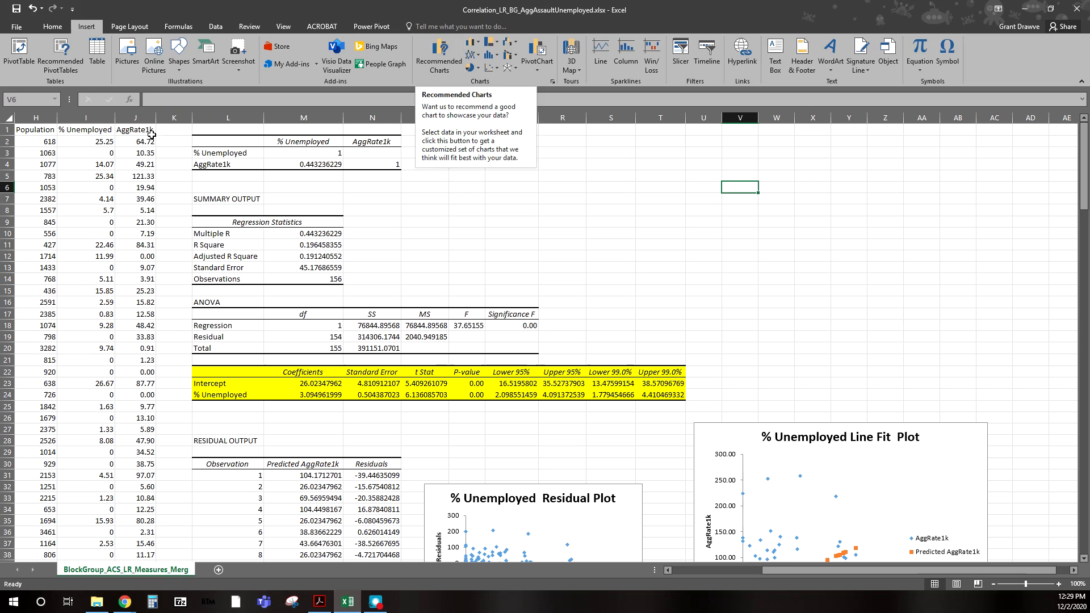
pyautogui.moveTo(85, 130); pyautogui.dragTo(124, 128)
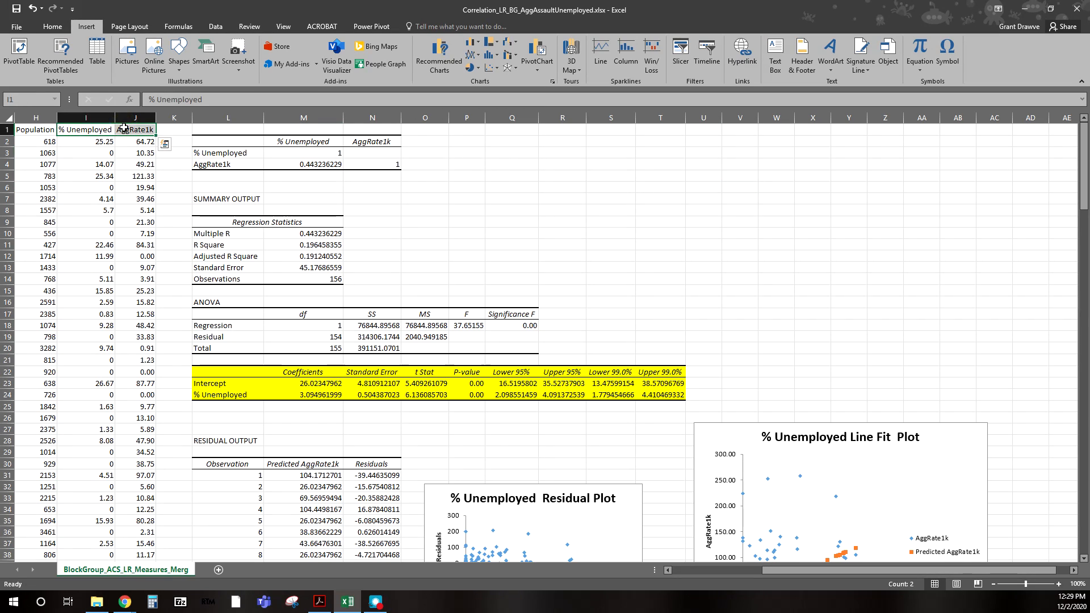
pyautogui.hotkey('ctrl', 'shift', 'Down')
pyautogui.moveTo(1087, 427); pyautogui.dragTo(1085, 153)
pyautogui.click(452, 67)
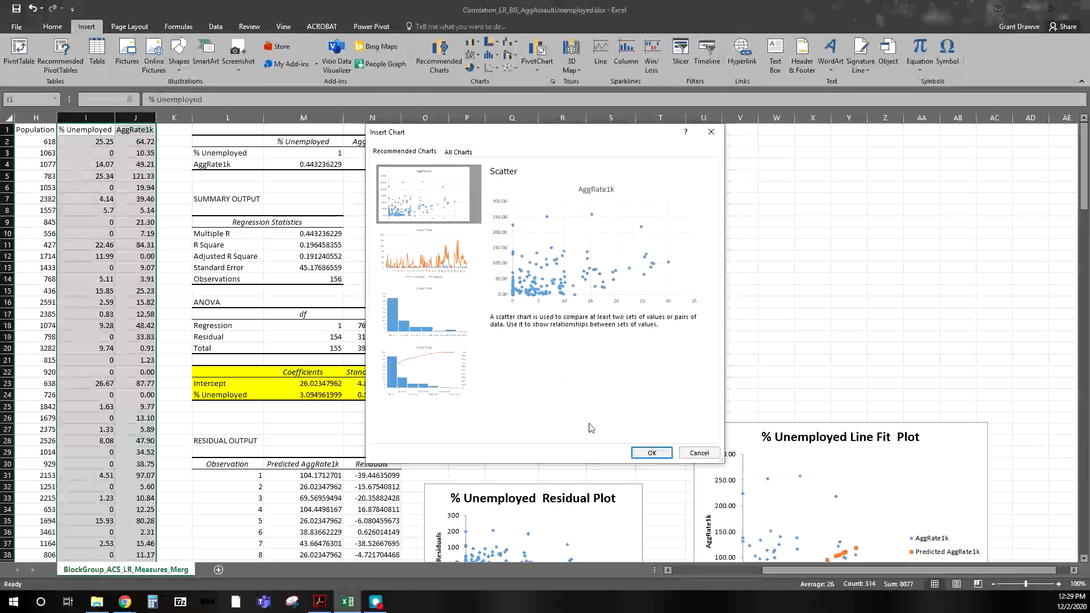
pyautogui.click(651, 452)
pyautogui.moveTo(479, 279); pyautogui.dragTo(740, 159)
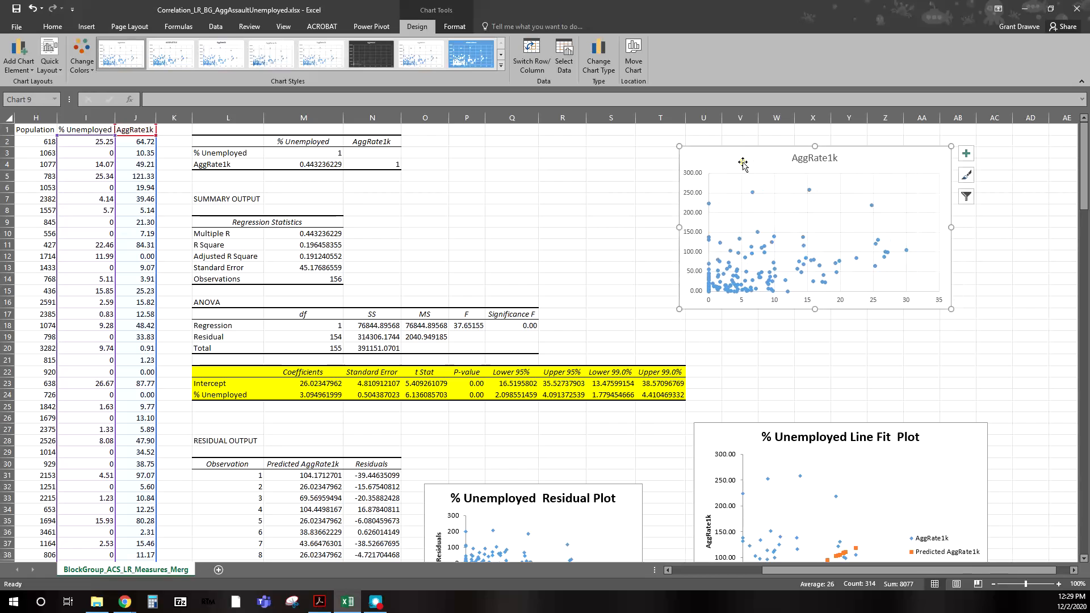
# Apply the quick layout with axis titles, legend, linear trendline, equation and R² to the scatter chart, and enlarge the chart.
pyautogui.click(55, 72)
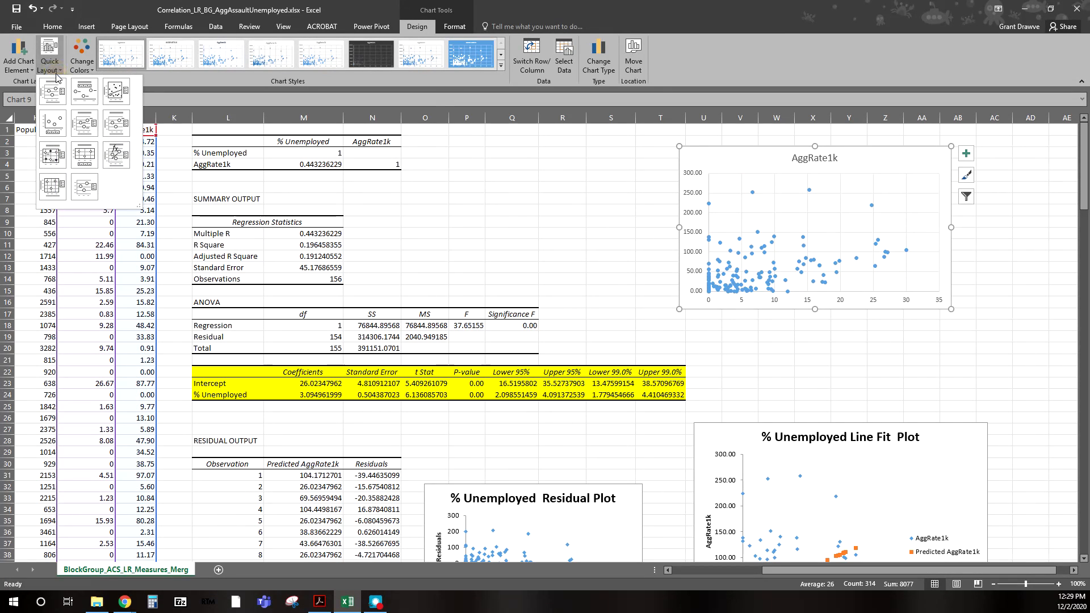
pyautogui.click(116, 165)
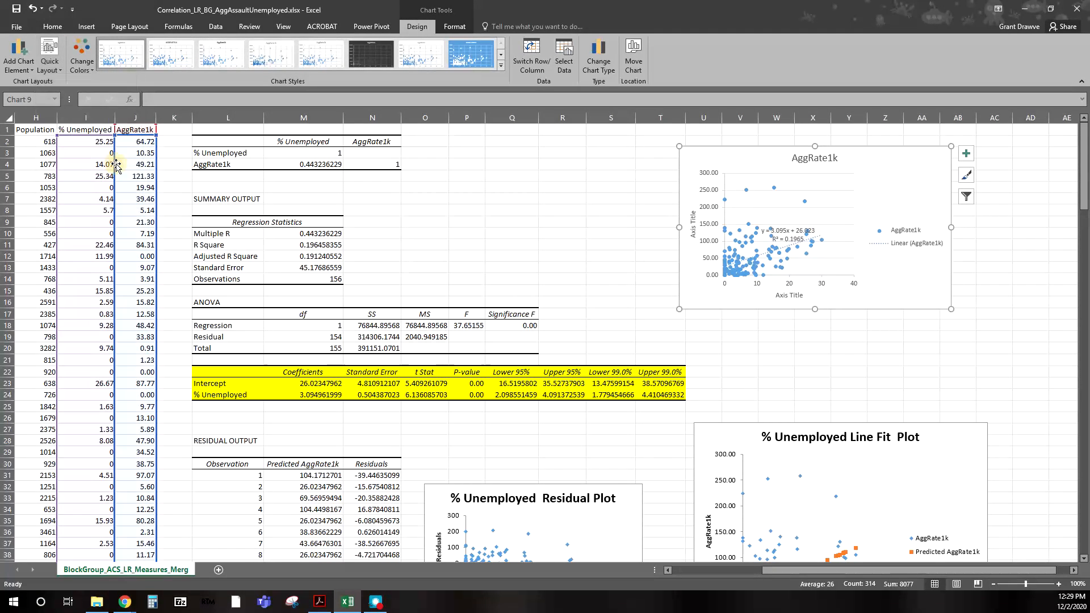
pyautogui.moveTo(950, 308); pyautogui.dragTo(1060, 378)
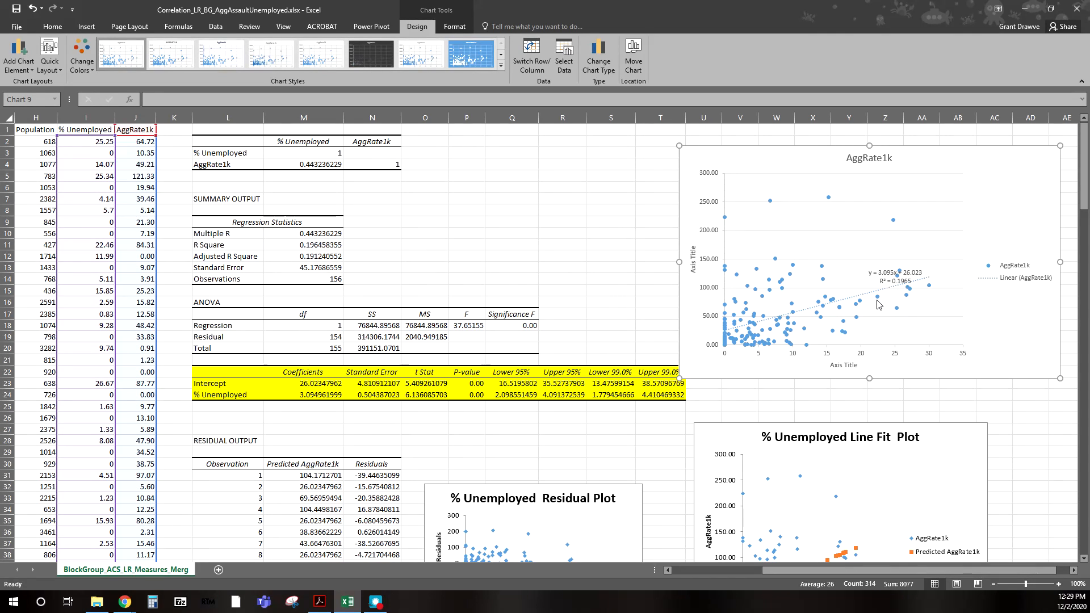
# Compare the scatter chart's trendline and equation with the regression coefficients, residual plot and line fit plot.
pyautogui.click(824, 282)
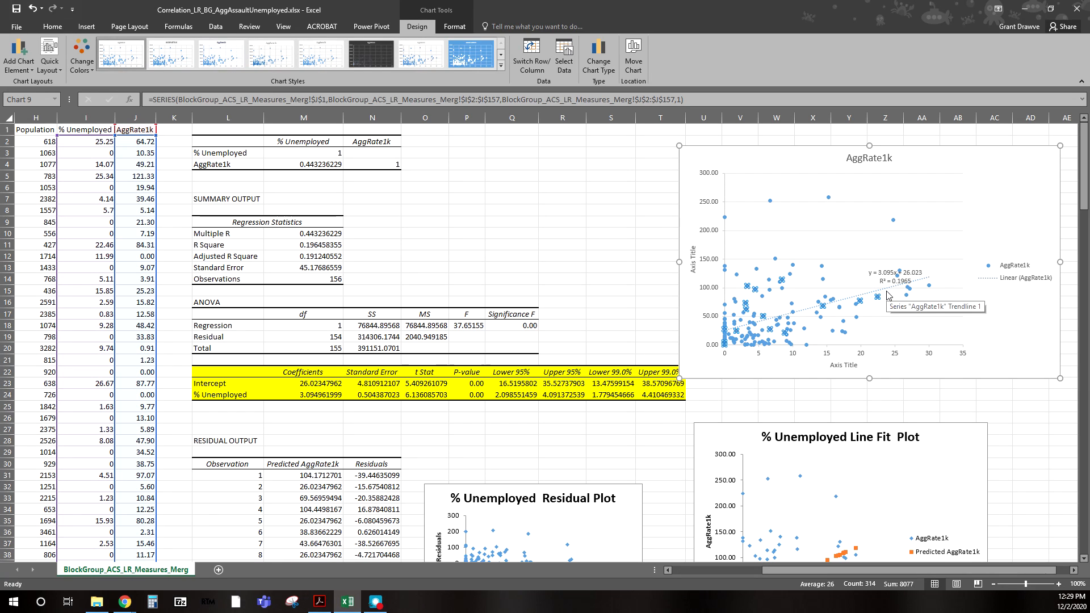
pyautogui.moveTo(905, 292)
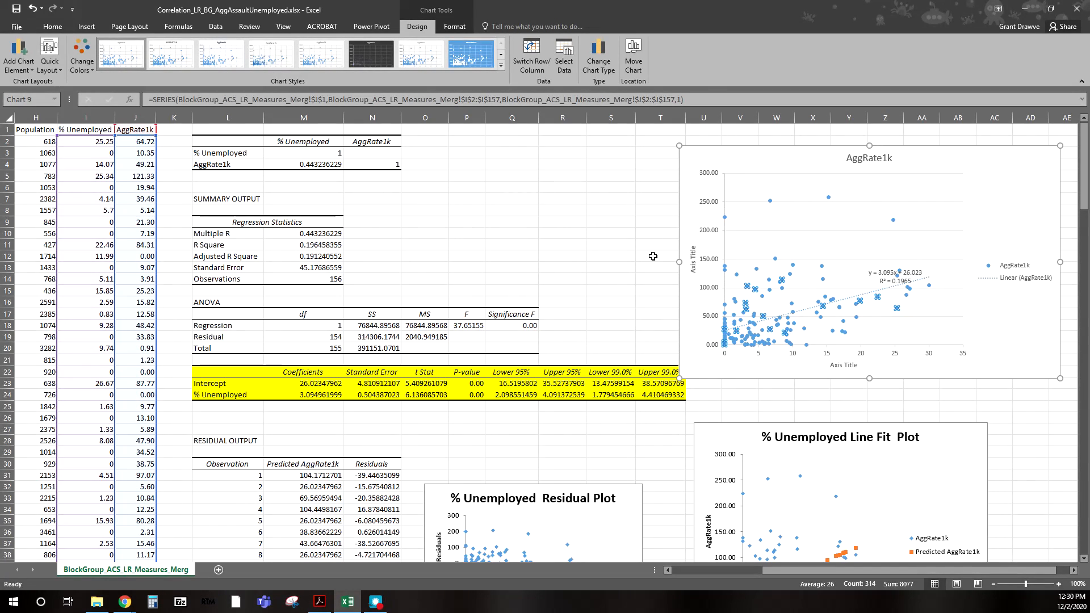
pyautogui.click(307, 383)
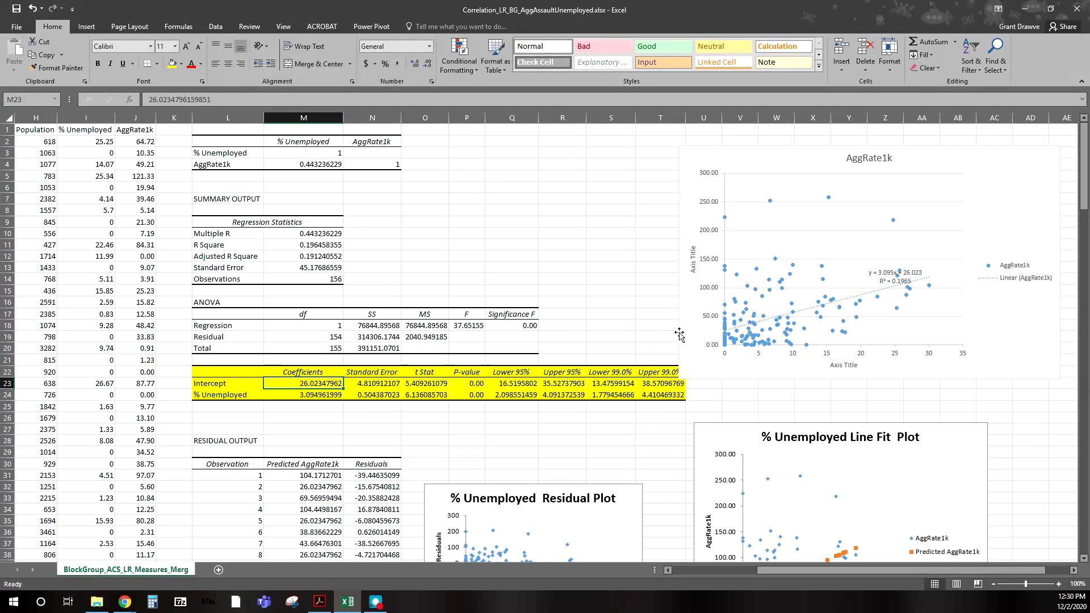
pyautogui.scroll(-2, 677, 344)
pyautogui.scroll(-2, 677, 345)
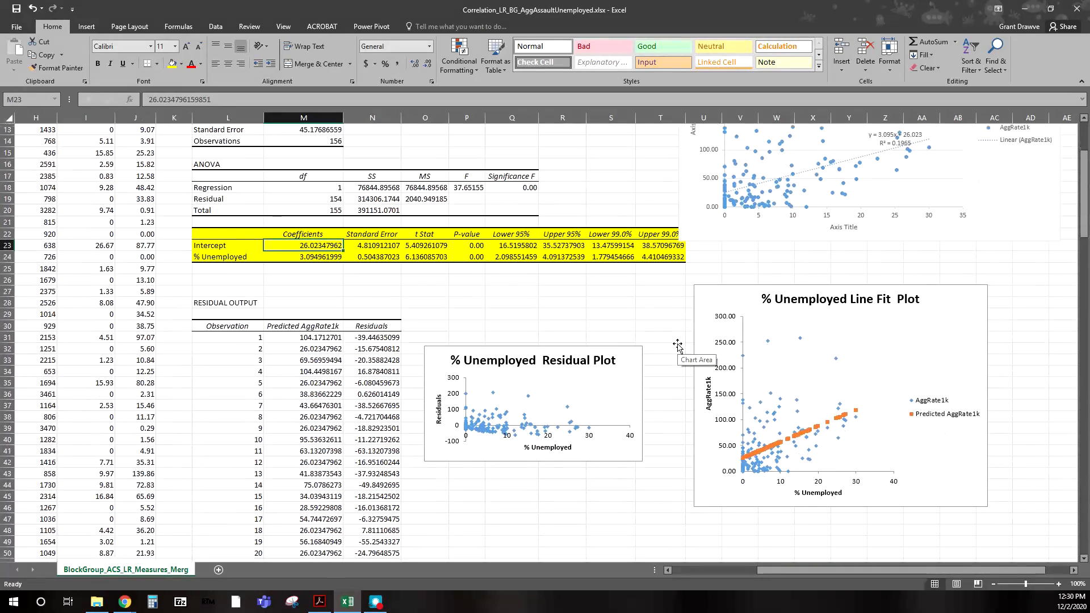
pyautogui.scroll(4, 681, 343)
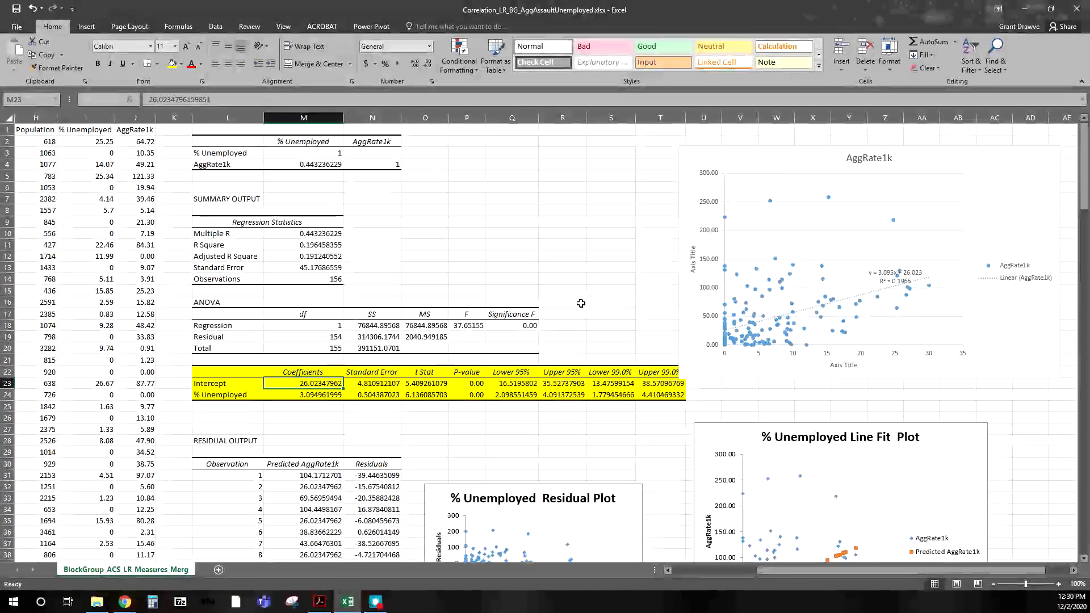